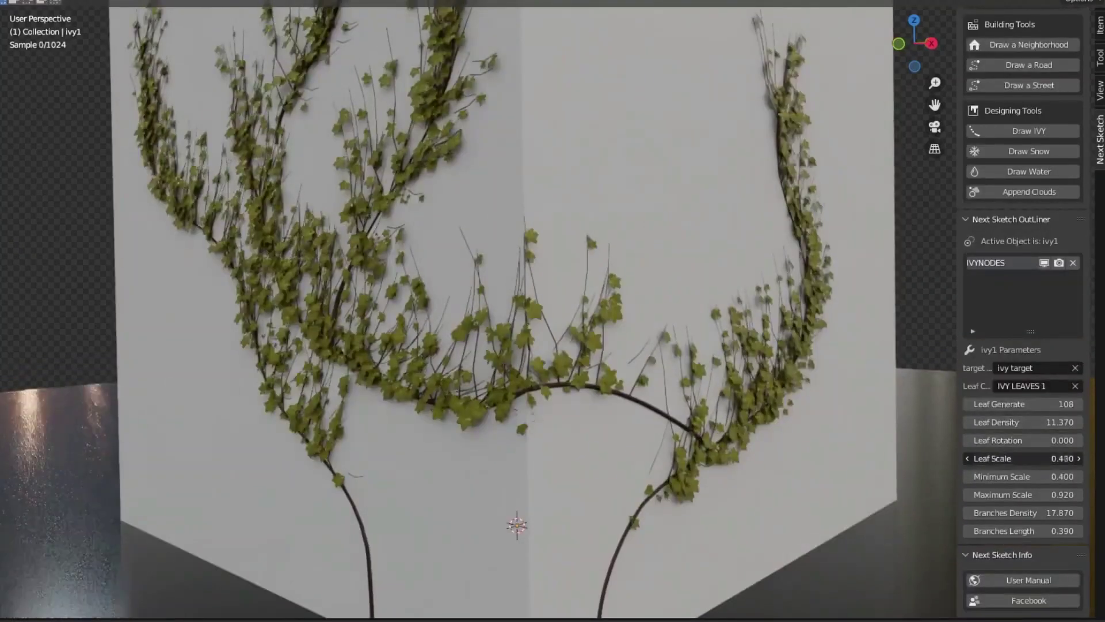
Raise the ivy Leaf Scale to 0.680 to enlarge the leaves
drag(1013, 458, 1059, 458)
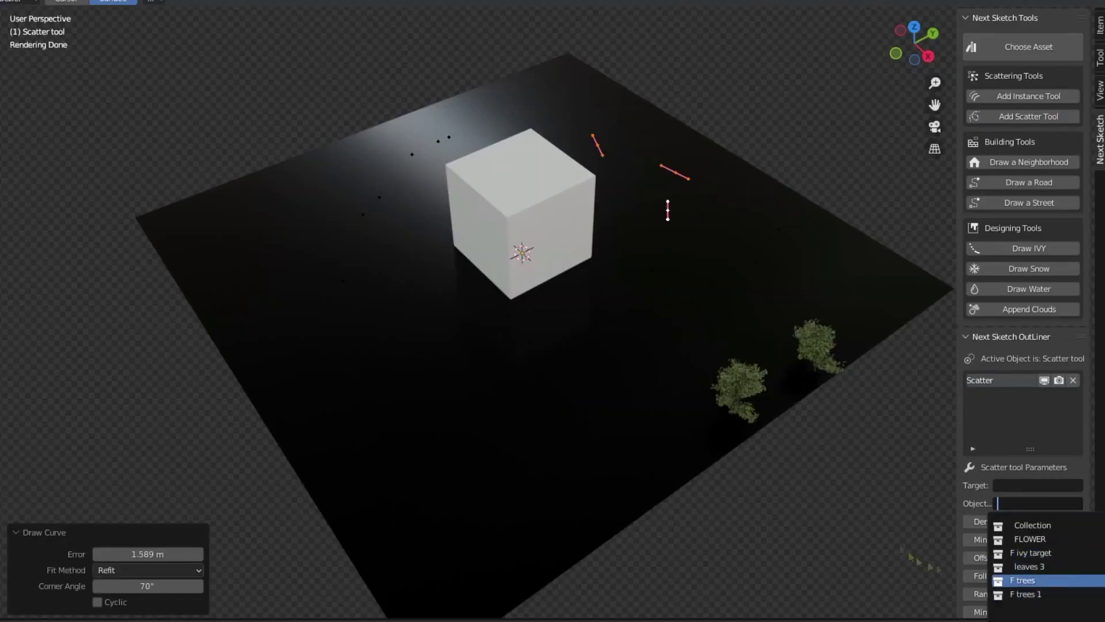
Scatter F trees along the curves, then sketch an outline for a new high-rise building
key(Return)
middle_drag(814, 445, 693, 400)
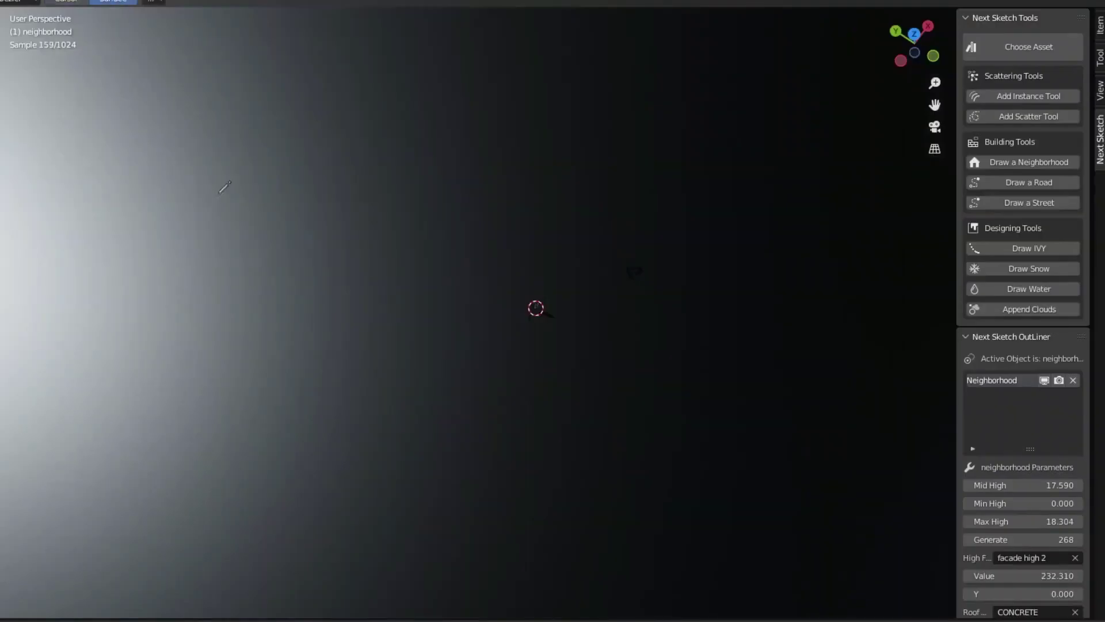
drag(637, 161, 583, 321)
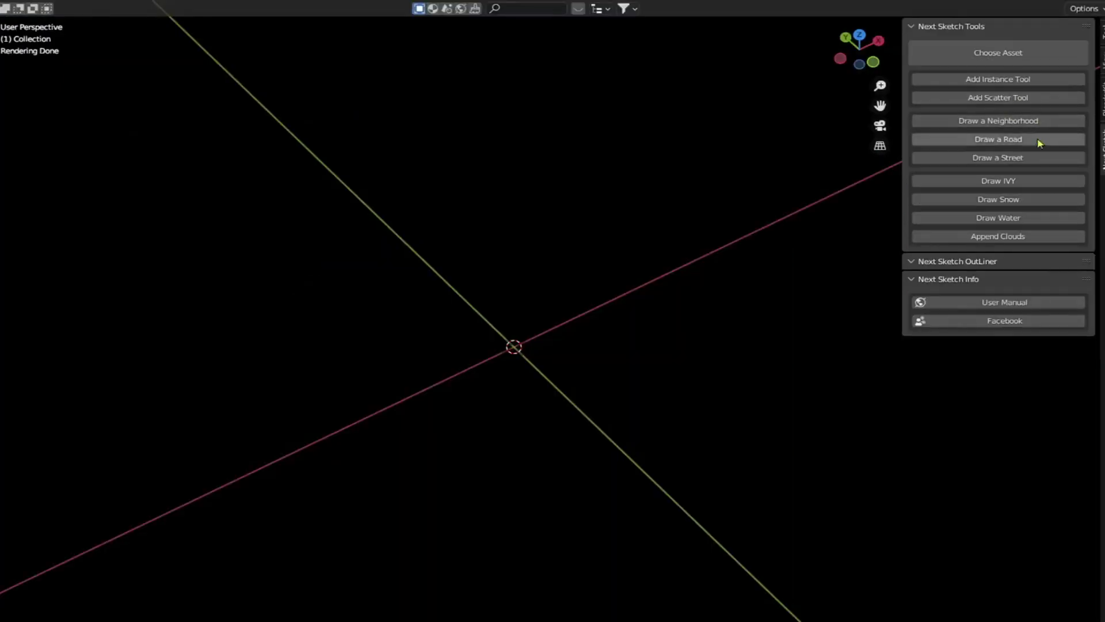
Add a street crossing the S road and a horizontal branch, then view it in perspective
click(1013, 158)
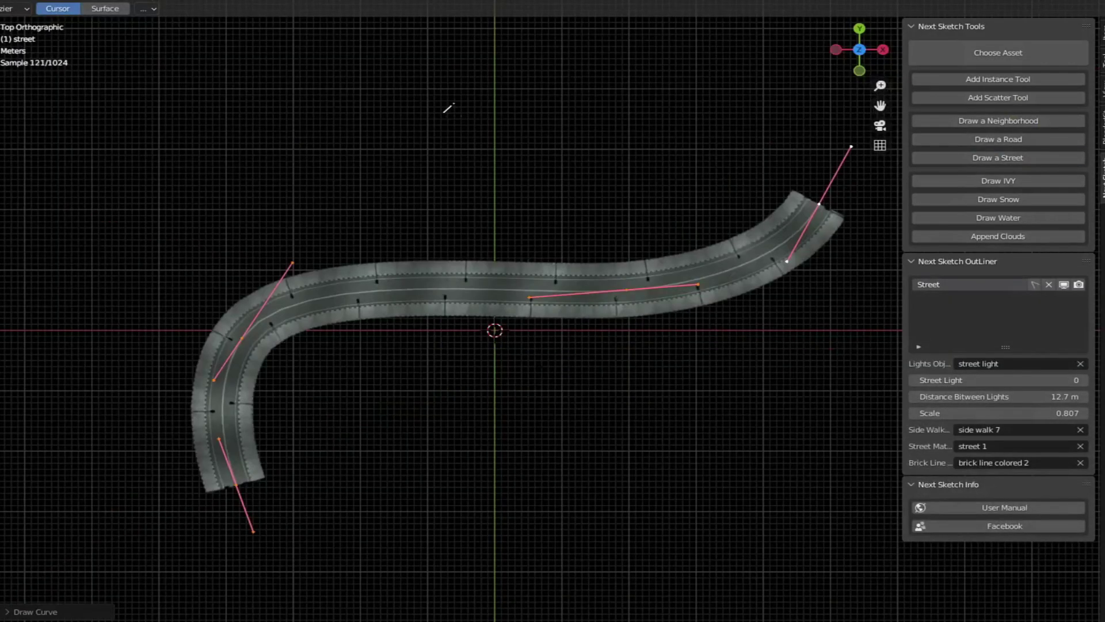
drag(528, 32, 496, 529)
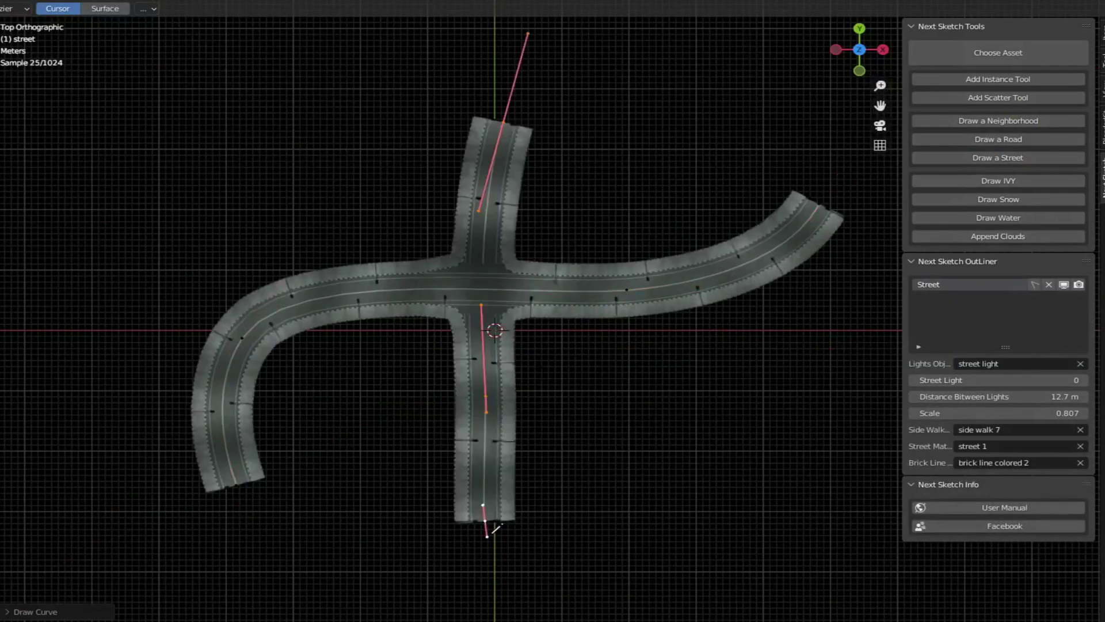
drag(649, 420, 789, 430)
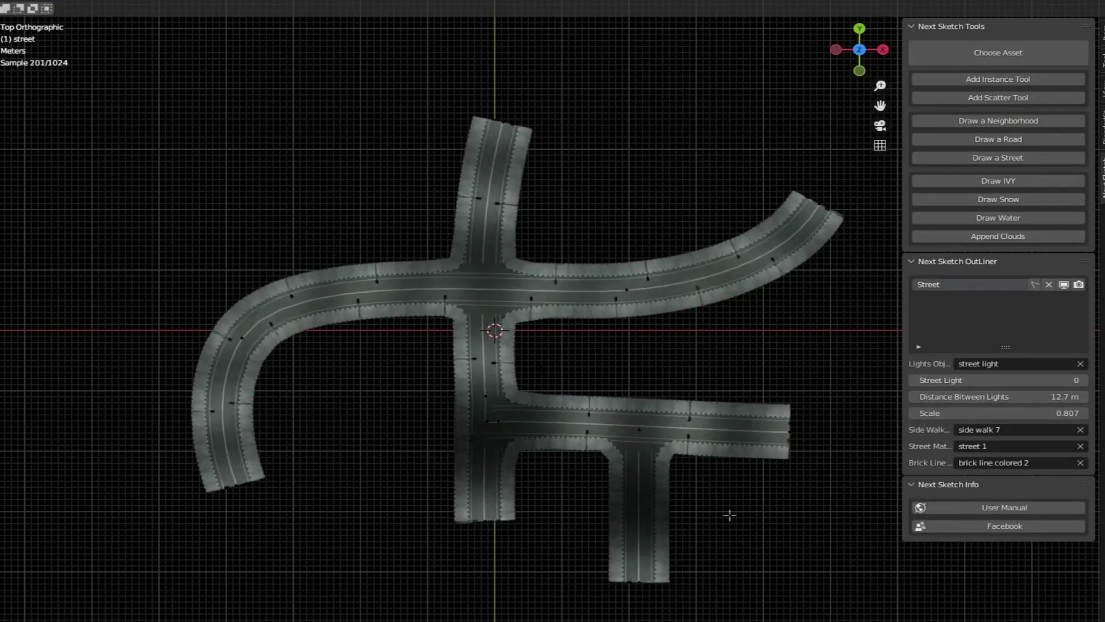
middle_drag(870, 404, 899, 307)
Walk along the road, then widen the street light spacing from 12.7 m to 13.8 m
key(w)
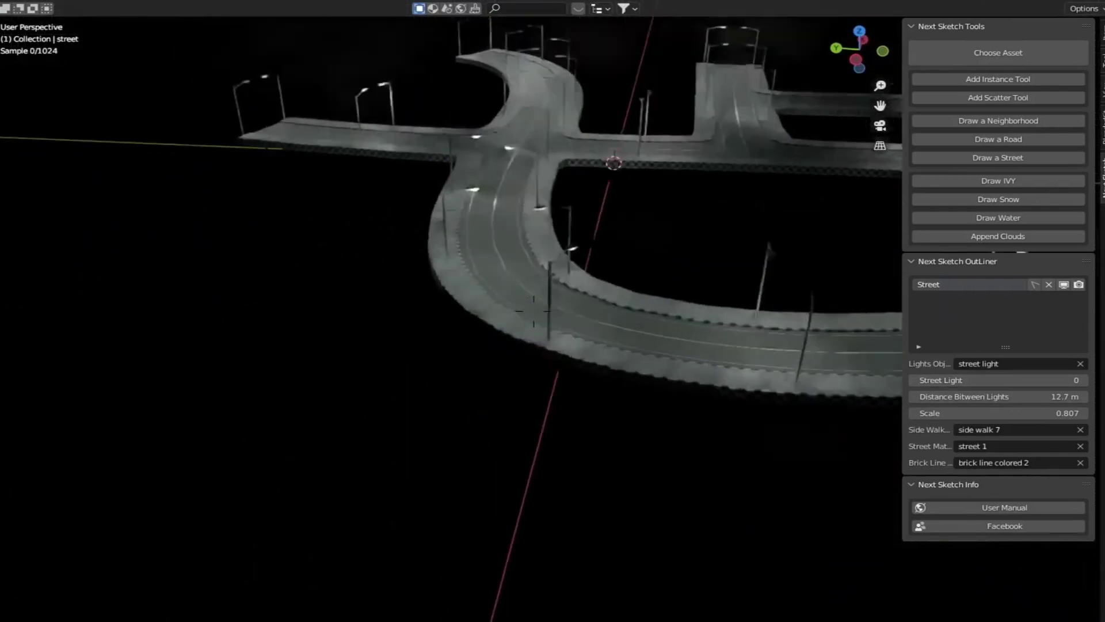
key(w)
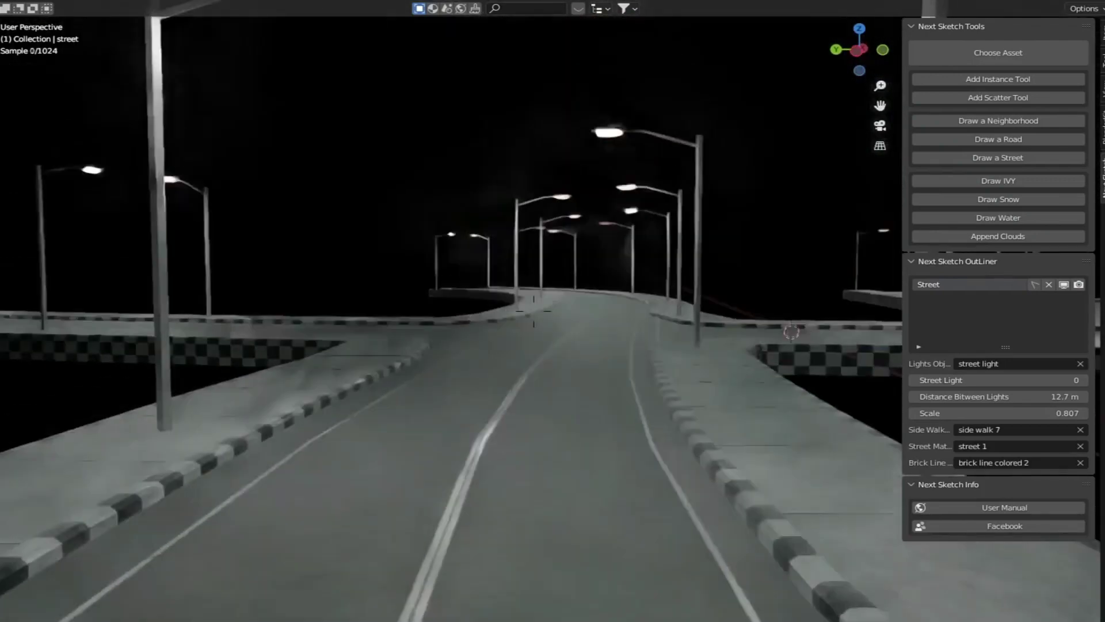
key(w)
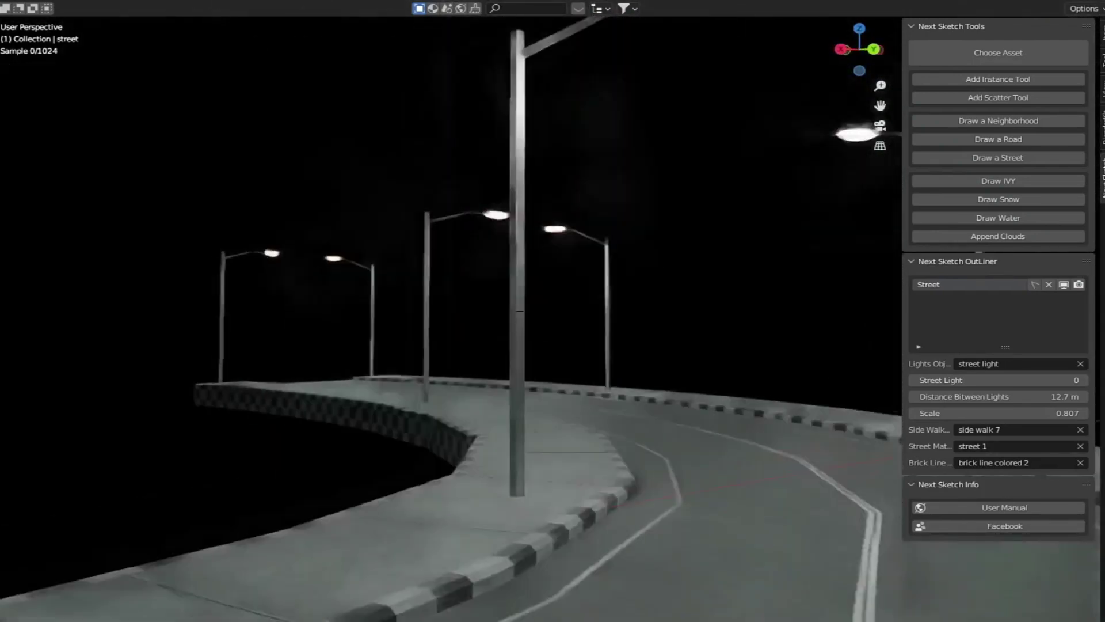
click(755, 350)
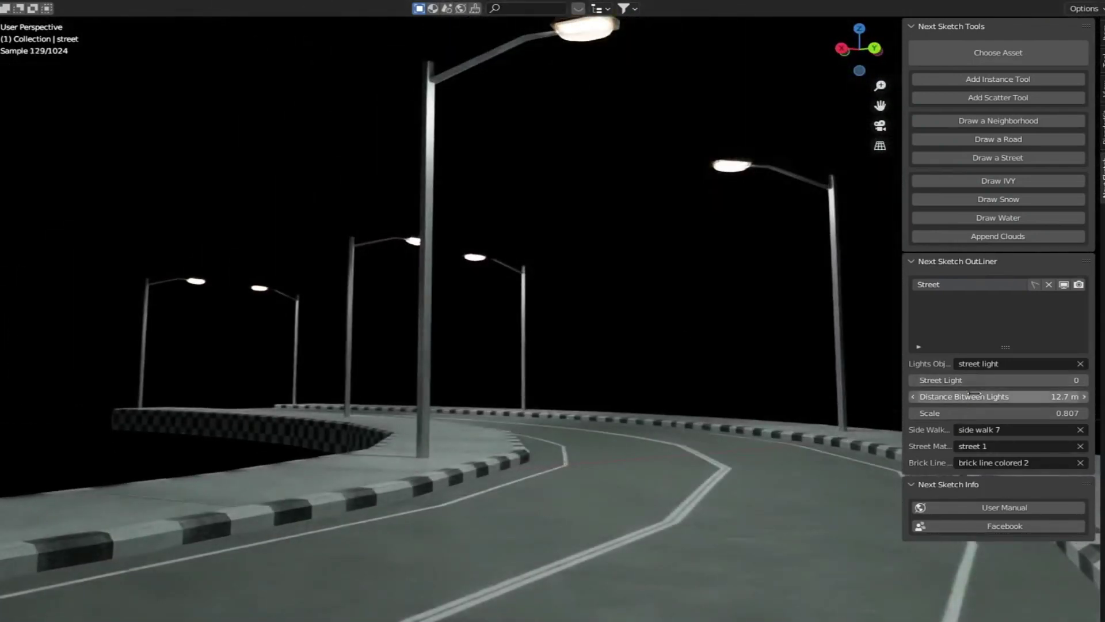
mouse_move(978, 395)
mouse_down()
mouse_move(921, 395)
mouse_move(990, 395)
mouse_up()
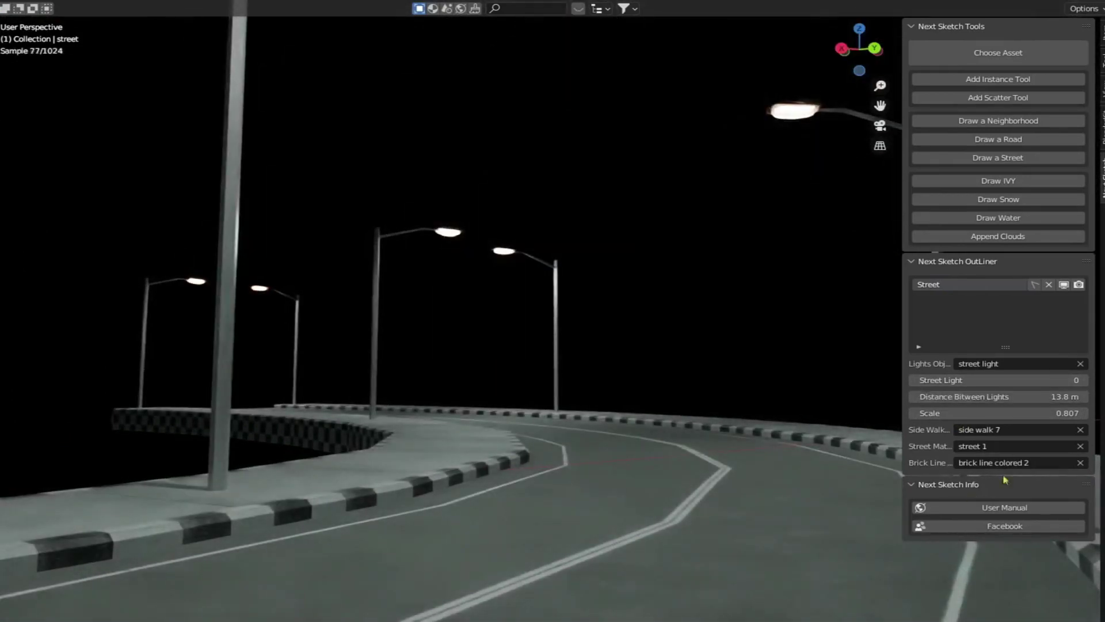
Set the road material to street wet 1 and the sidewalk material to side walk 6
click(990, 519)
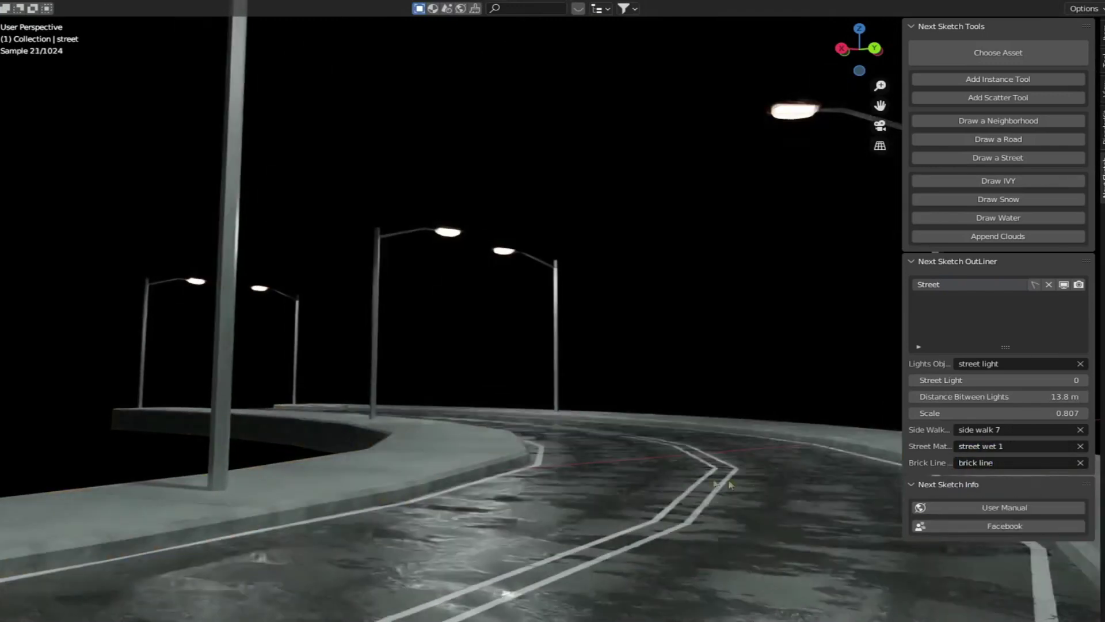
click(1042, 490)
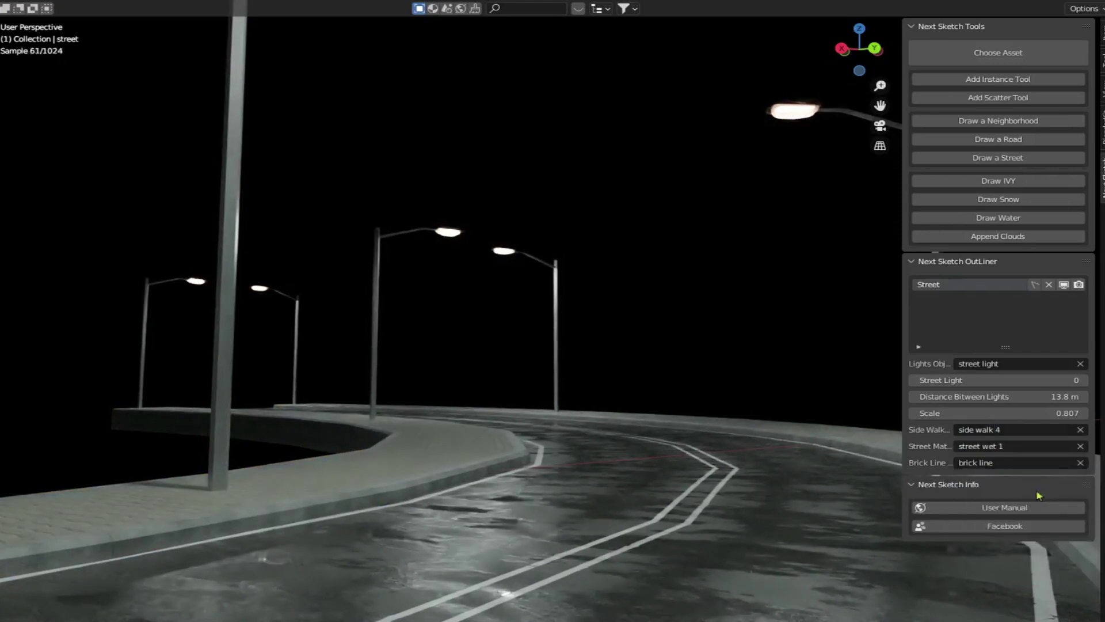
click(1001, 516)
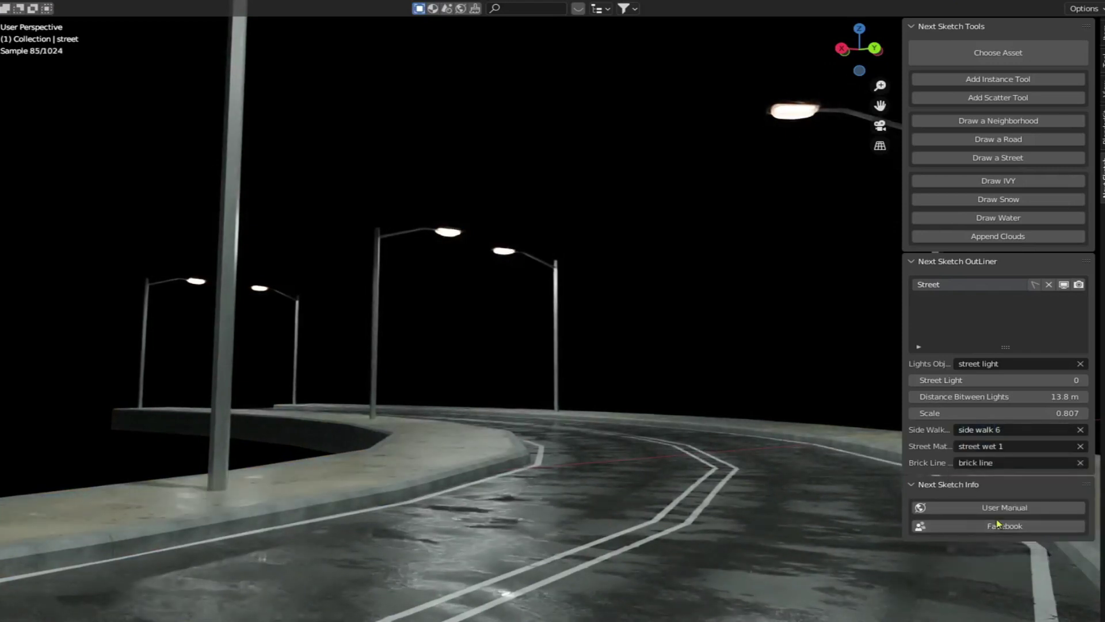
Walk forward along the wet road to view the sidewalk and street lights
key(shift+grave)
key(w)
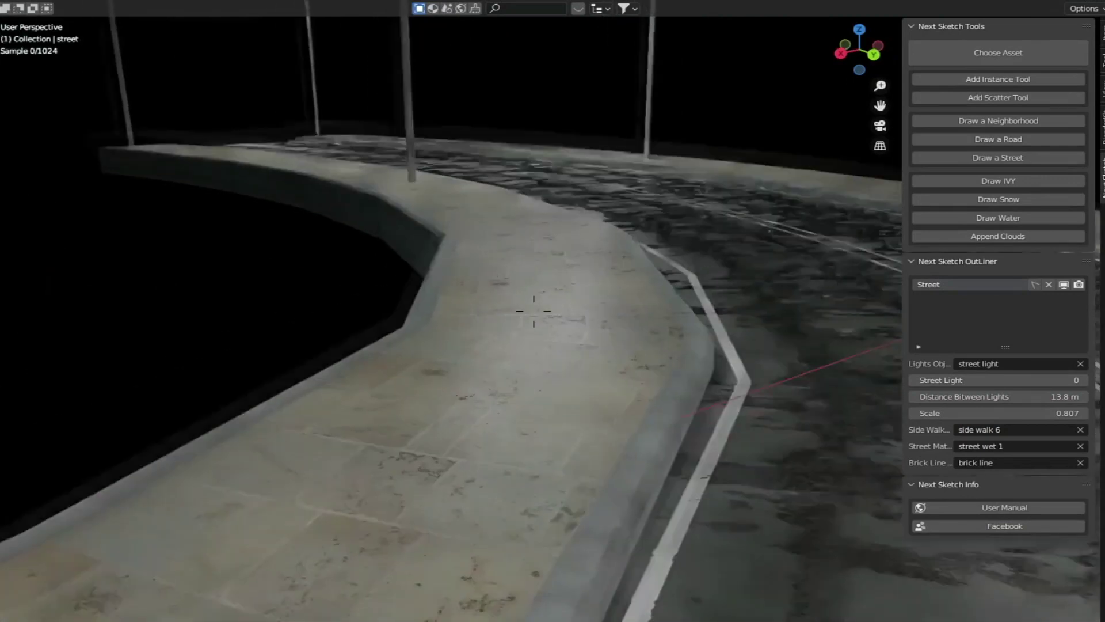
key(w)
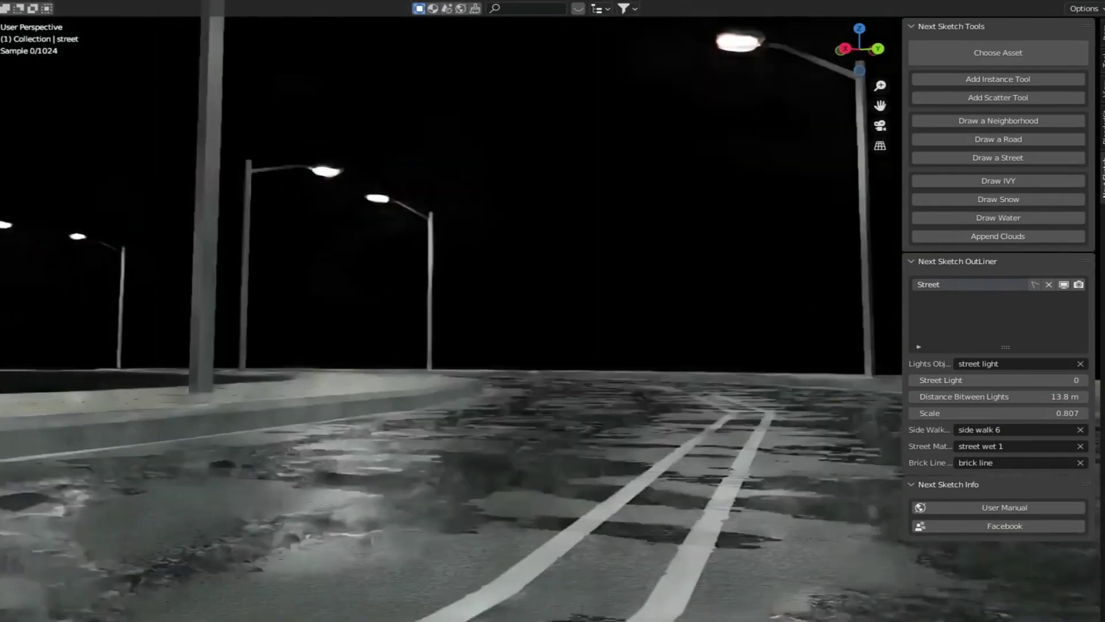
key(w)
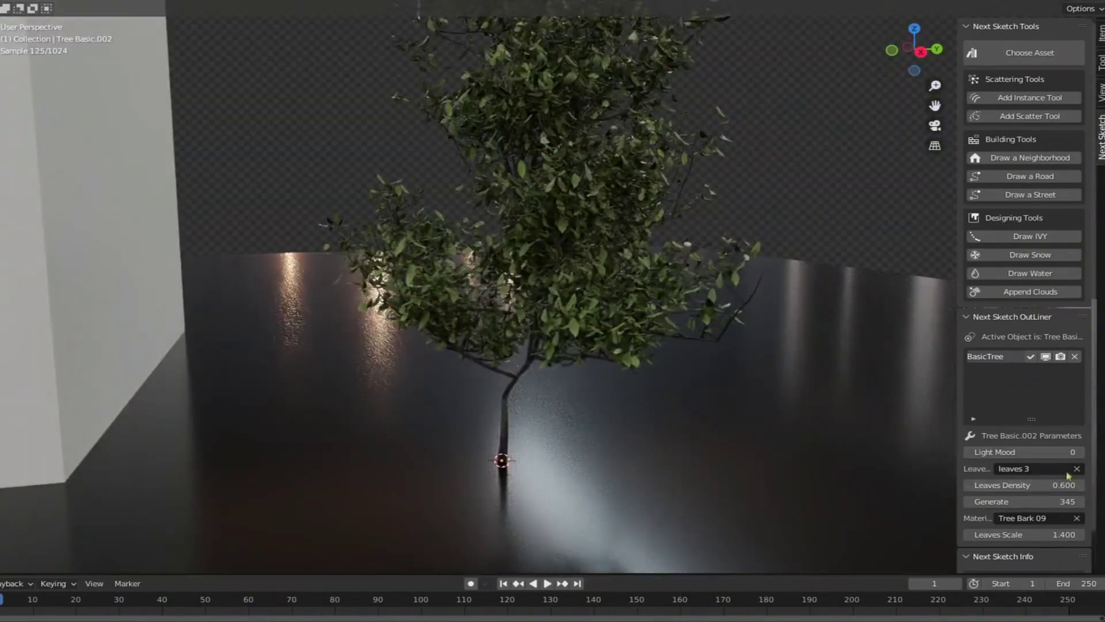
Increase the tree's Generate value to 385 to regenerate its shape
mouse_move(1024, 501)
mouse_down()
mouse_move(1036, 501)
mouse_move(1032, 484)
mouse_up()
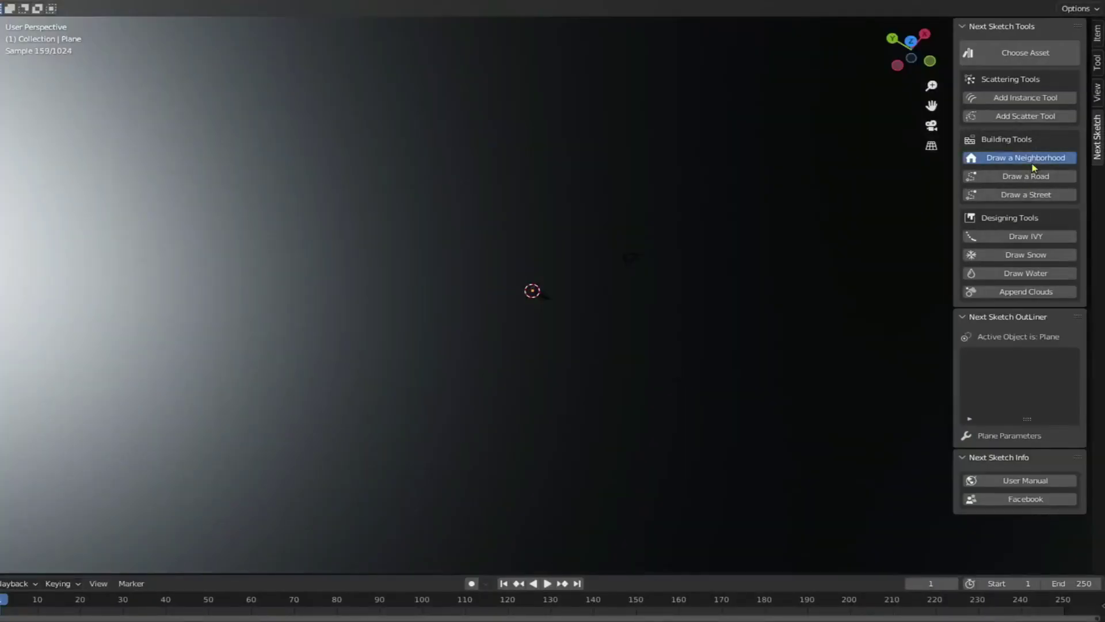
Create a new neighbourhood and sketch several building outlines, including large and tall ones
click(1034, 167)
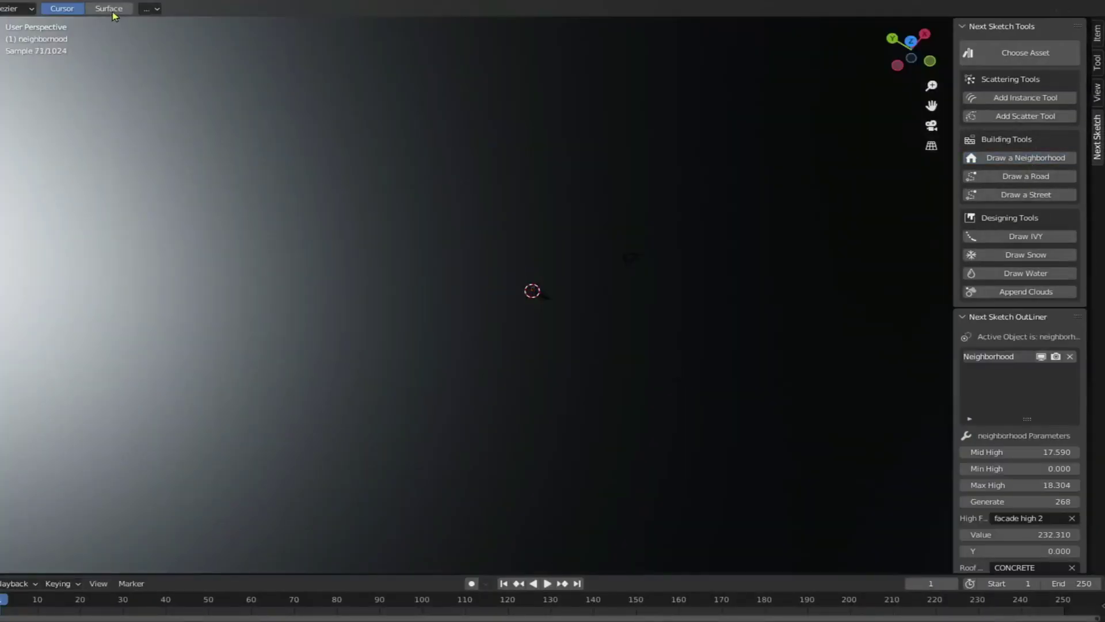
drag(190, 229, 325, 187)
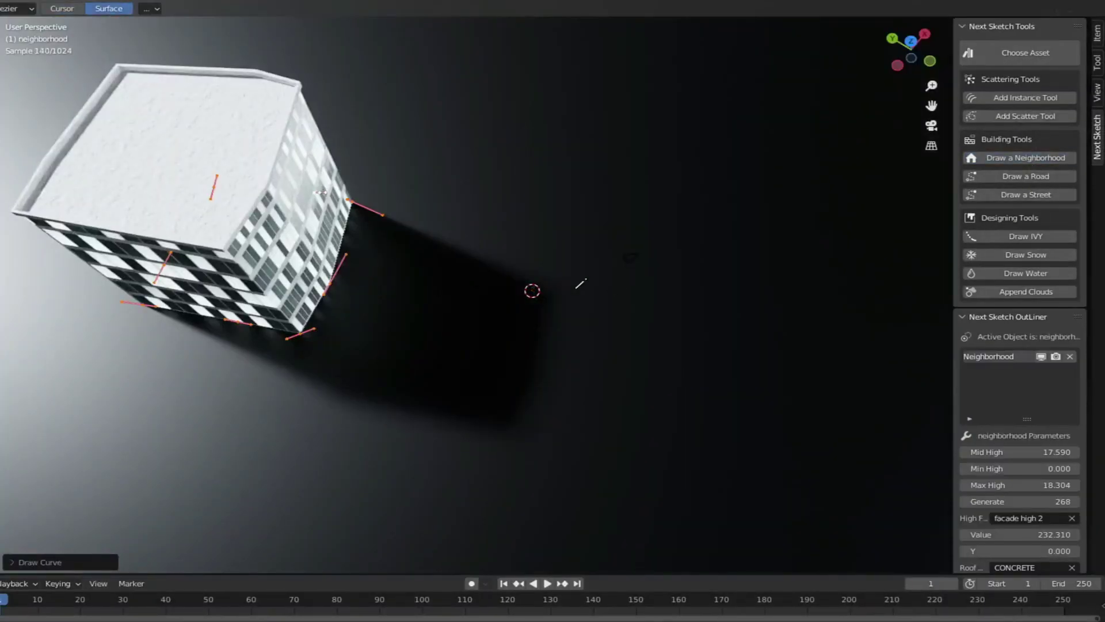
scroll(580, 283, down, 4)
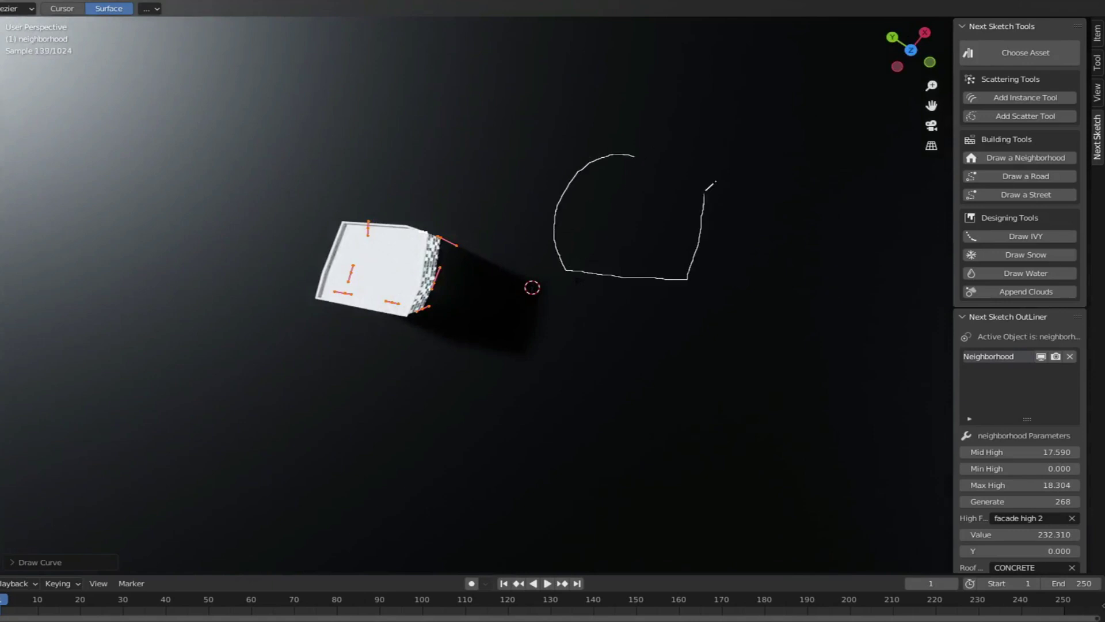
drag(714, 183, 716, 181)
scroll(506, 382, down, 3)
drag(501, 384, 277, 380)
drag(731, 368, 575, 368)
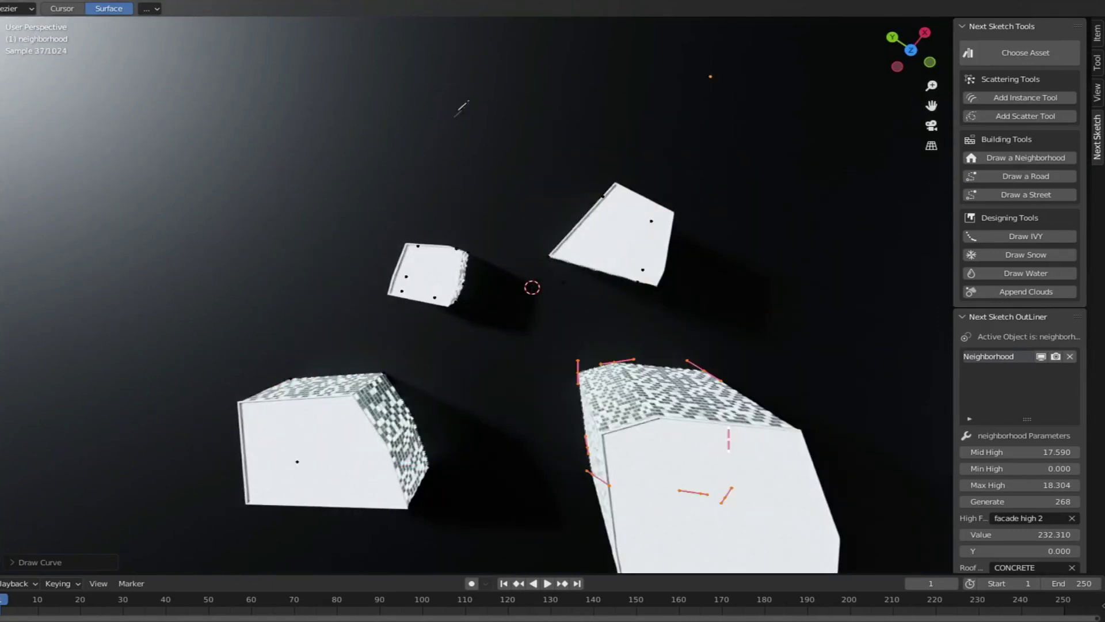
drag(545, 83, 543, 89)
scroll(574, 288, down, 1)
Duplicate the neighbourhood in place and sketch two more building outlines
key(shift+d)
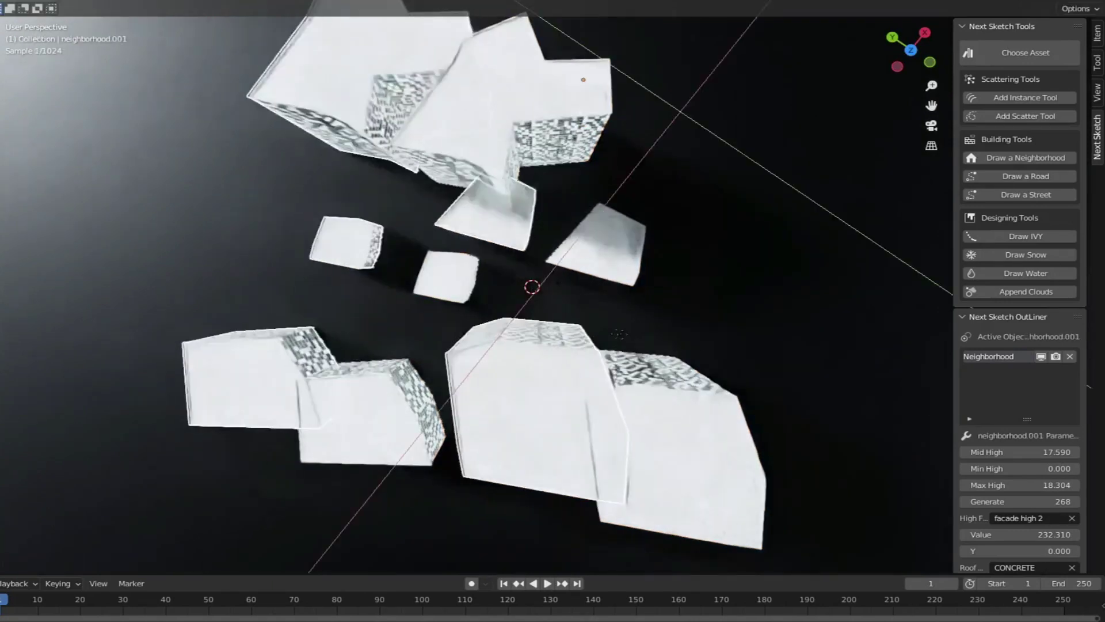
key(Escape)
drag(321, 213, 299, 302)
drag(501, 377, 485, 439)
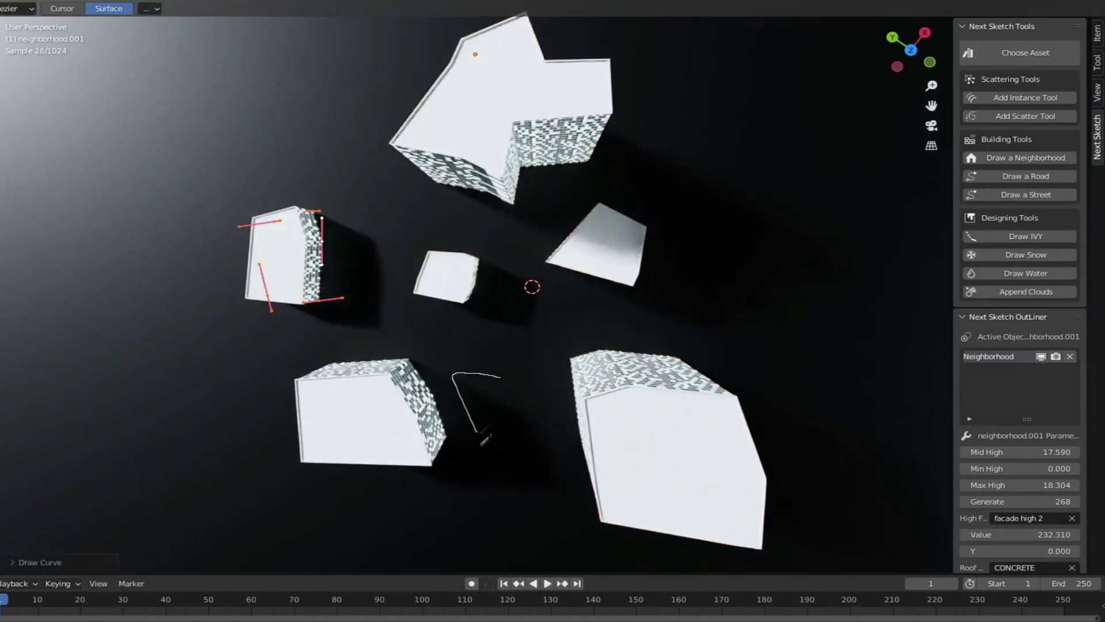
drag(727, 206, 726, 206)
scroll(1018, 369, down, 4)
Apply facade 2 to the tall buildings, lower Mid High and the height range, then undo twice
click(1031, 444)
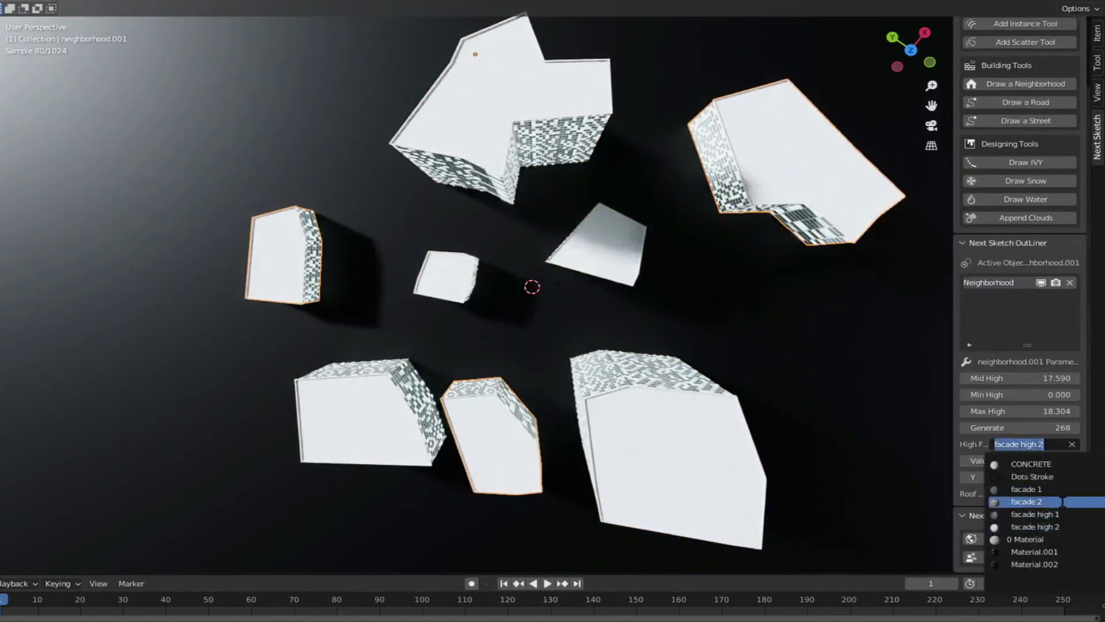
click(1024, 478)
drag(1030, 378, 996, 378)
middle_drag(678, 401, 717, 318)
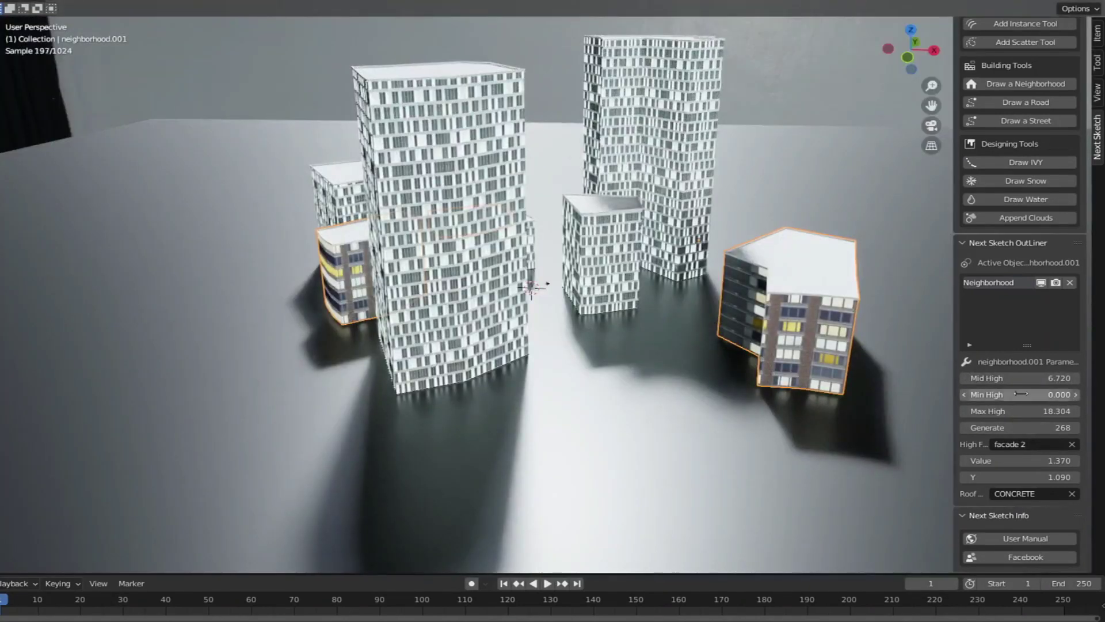
drag(1020, 393, 1026, 395)
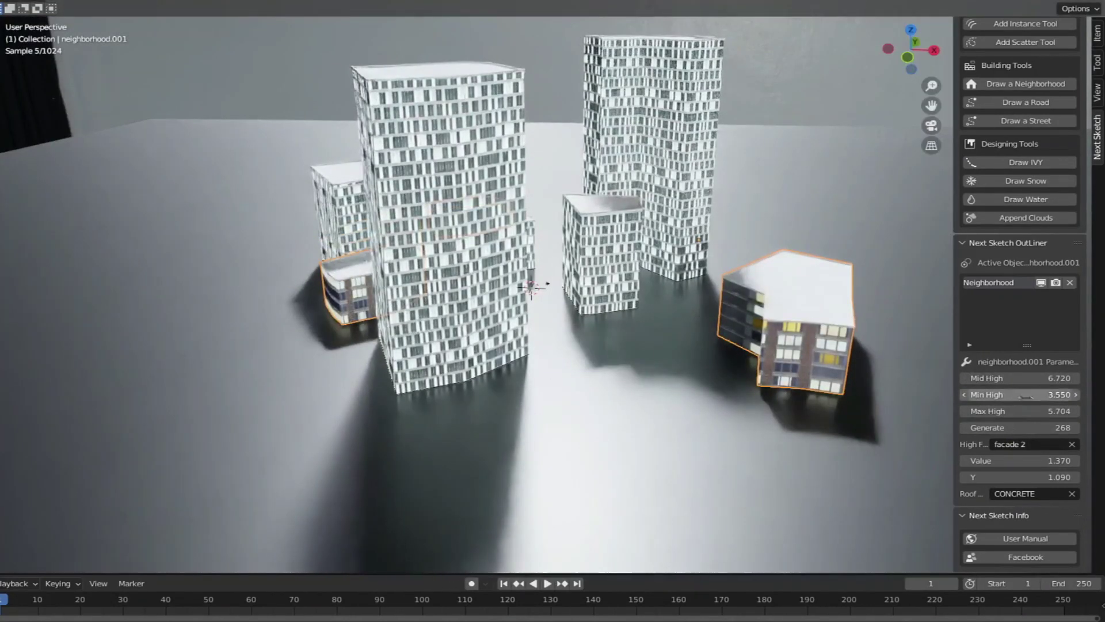
key(ctrl+z)
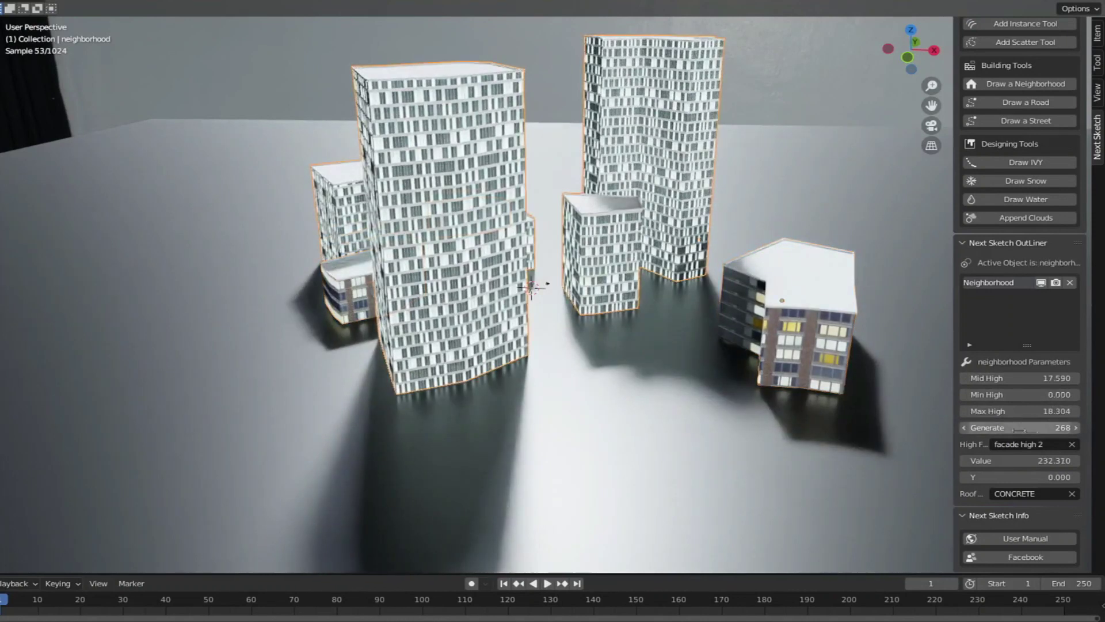
key(ctrl+z)
key(ctrl+z)
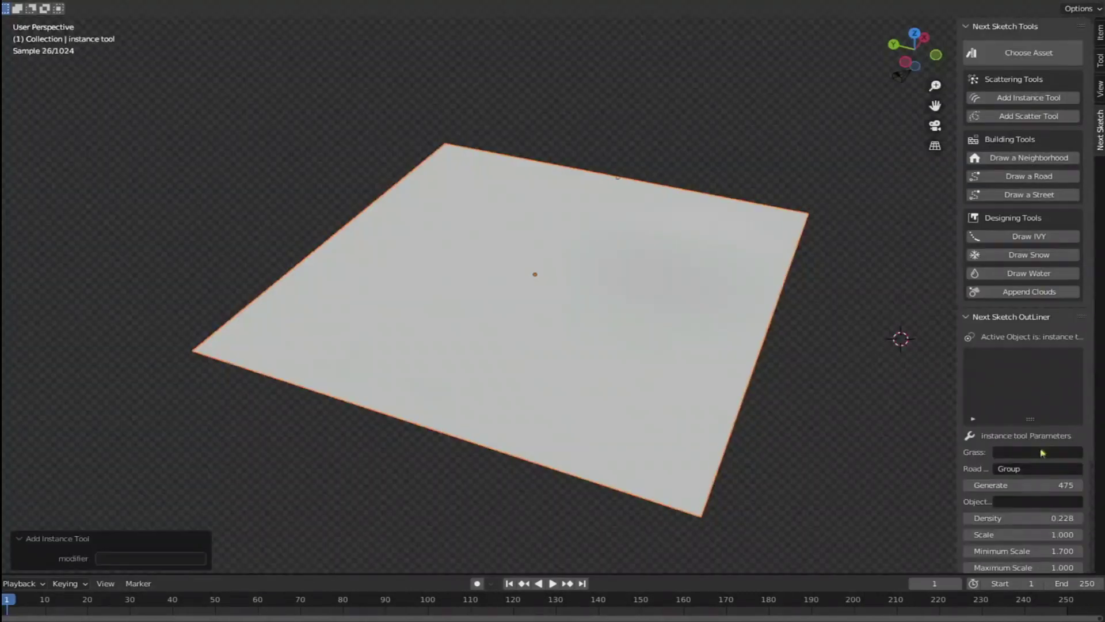
Weight-paint the plane and scatter Rock 6 instances over it from the garden asset library
click(1028, 51)
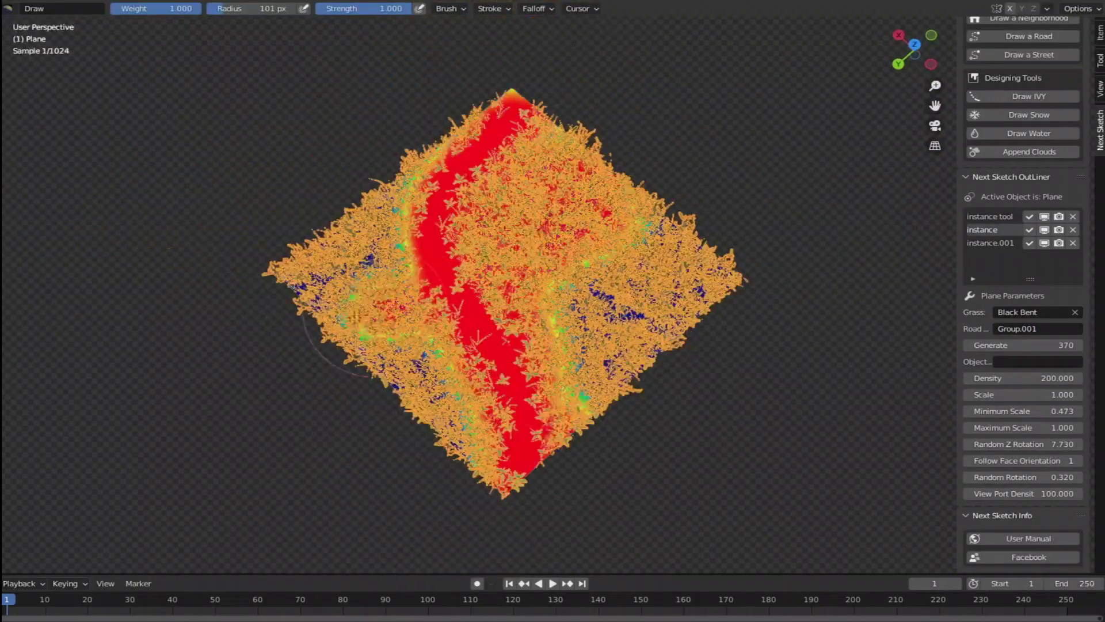
click(43, 64)
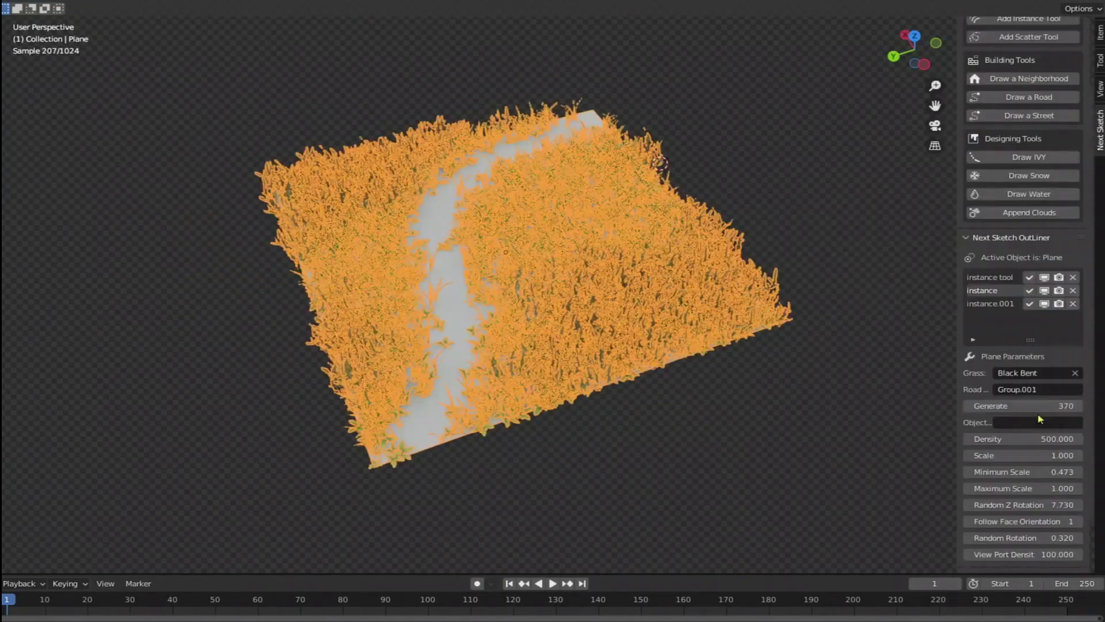
click(1036, 373)
click(1012, 498)
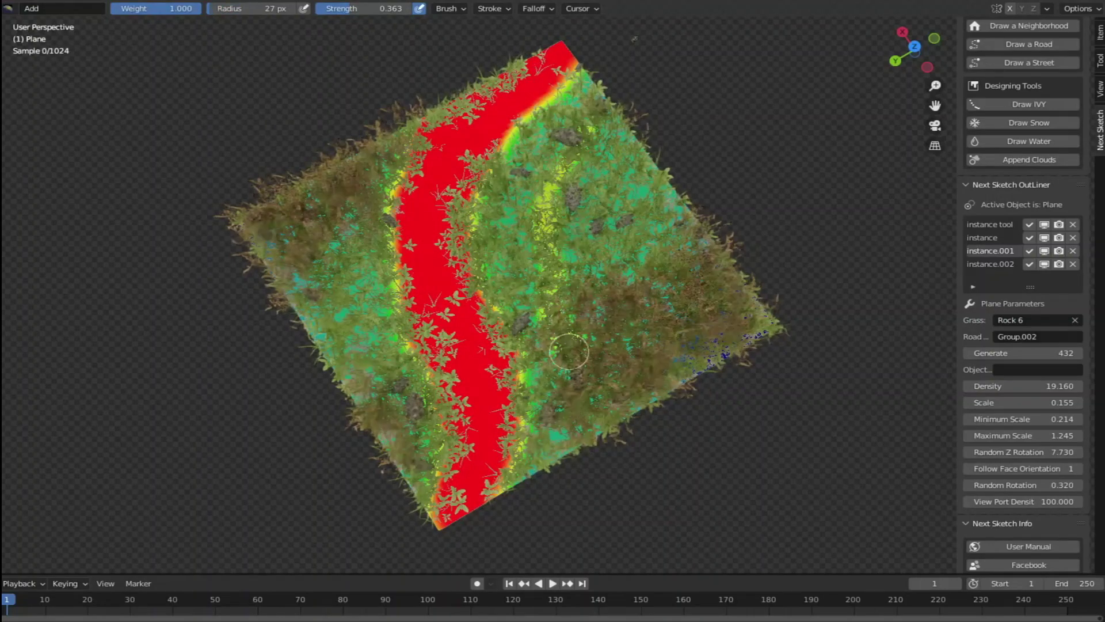
click(52, 7)
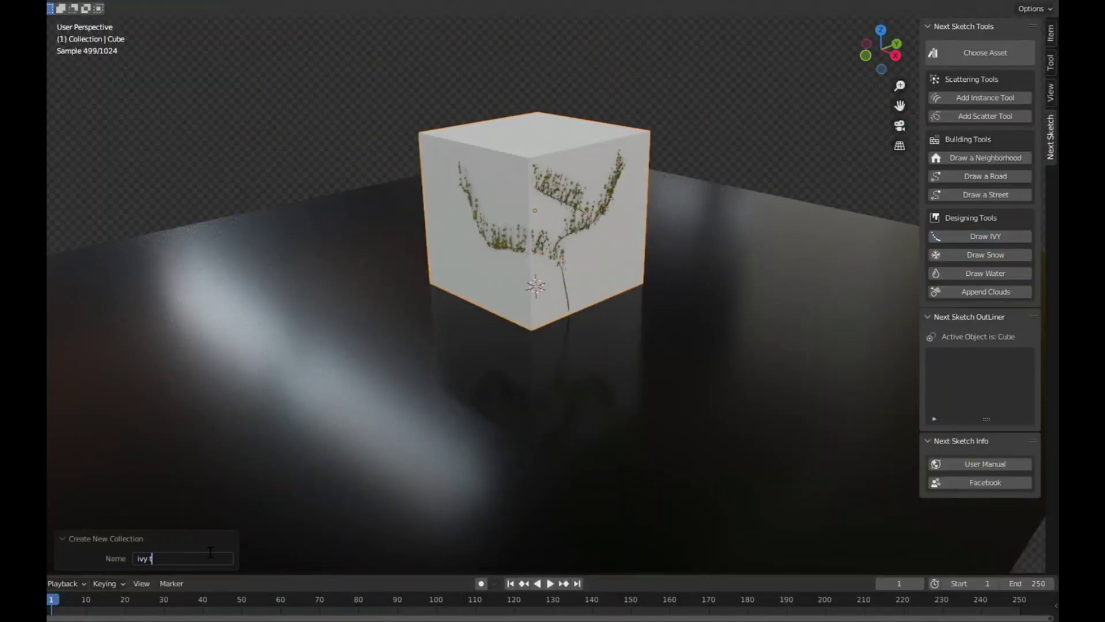
Name the ivy target object 'ivy target'
text(arget)
key(Return)
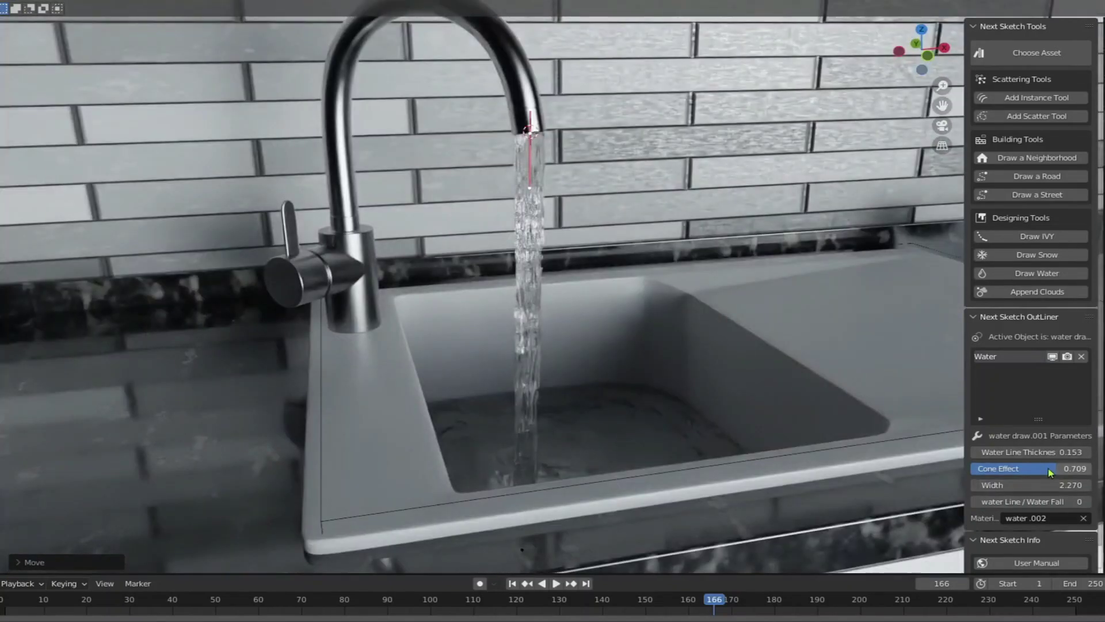
Raise Cone Effect to 0.835 to thin the faucet's water stream
drag(1050, 472, 1013, 452)
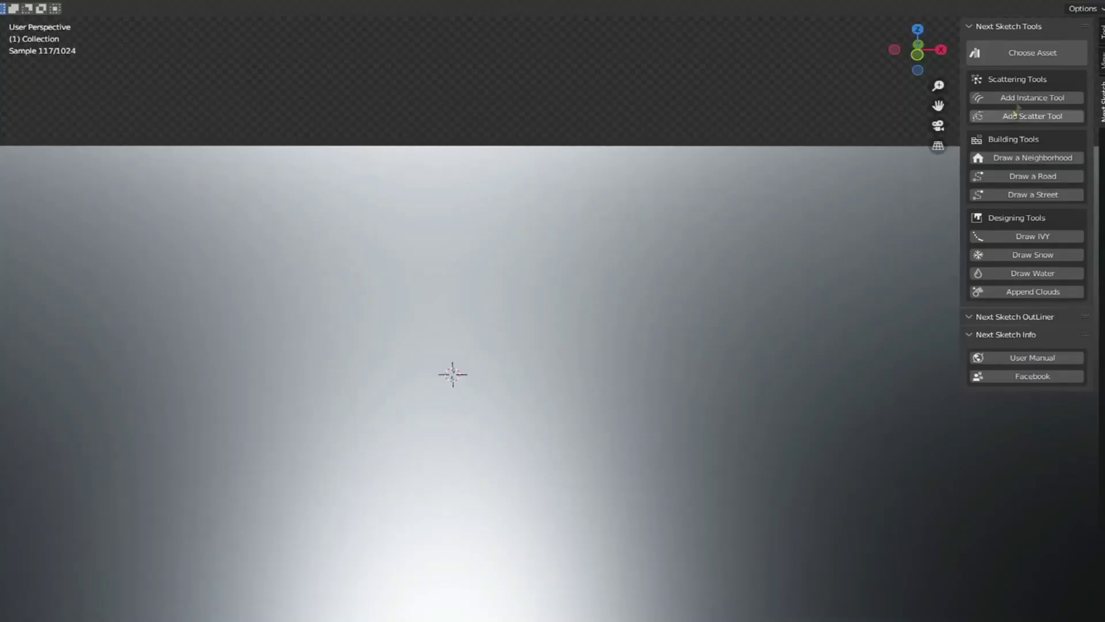
Add a Rock 8 asset from the Rocks library to the scene
click(1018, 107)
click(1016, 185)
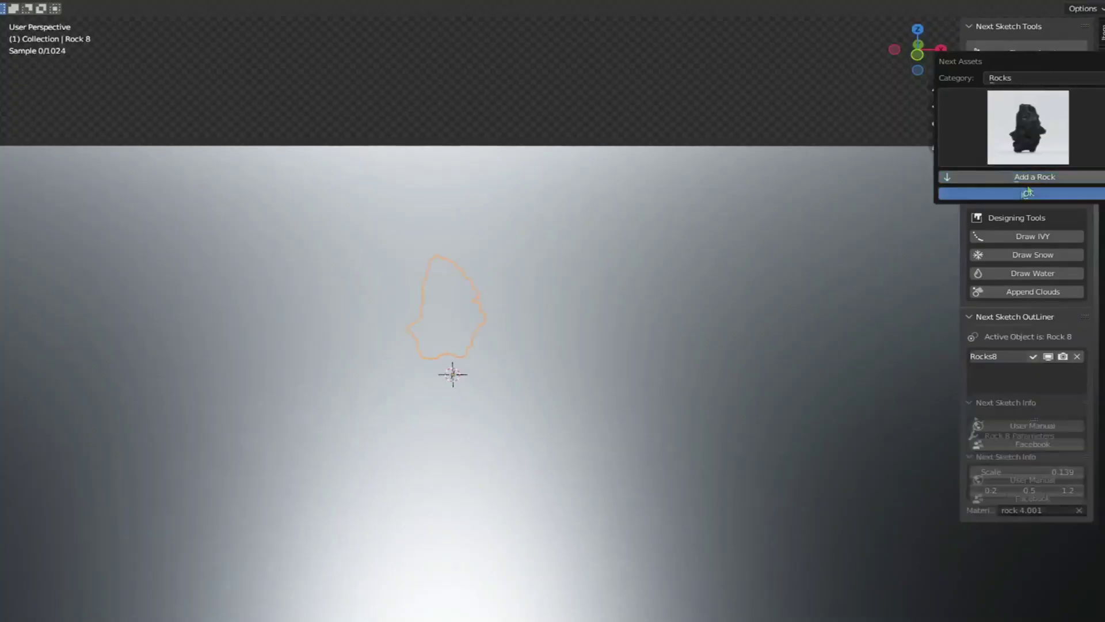
scroll(540, 314, up, 5)
middle_drag(540, 314, 611, 300)
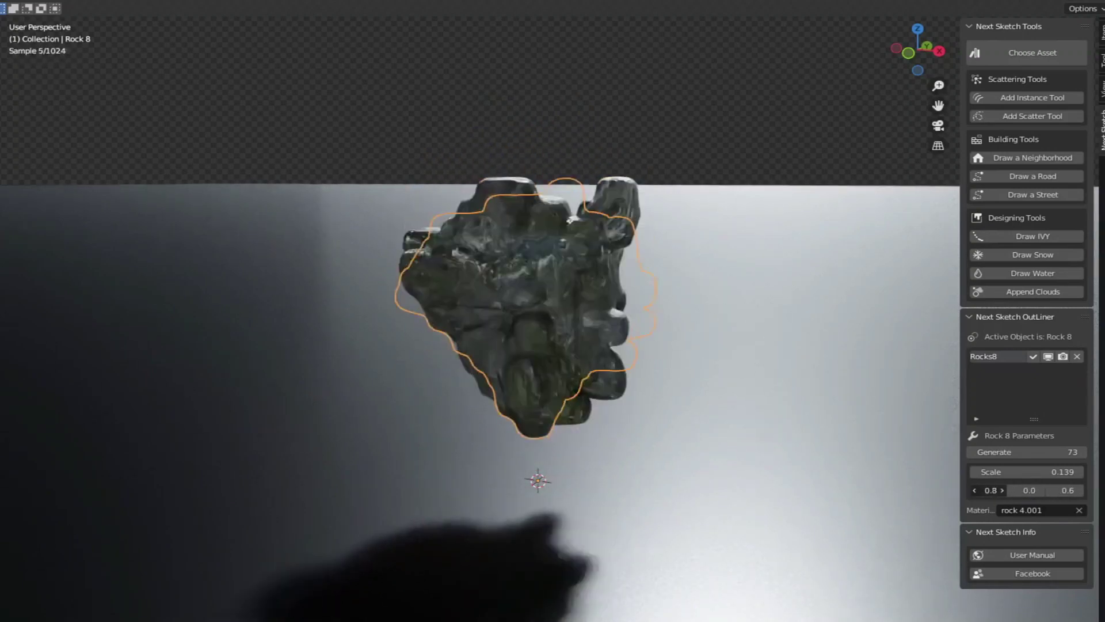
Reshape the rock by raising Generate to 102 and changing the first offset value
middle_drag(637, 353, 683, 348)
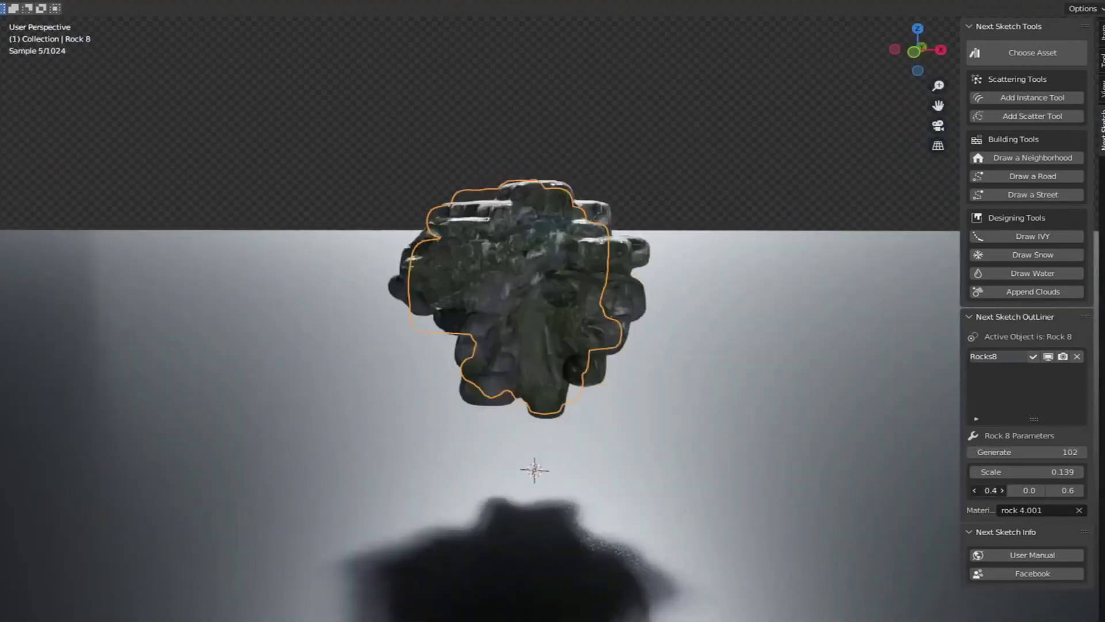
drag(990, 490, 978, 490)
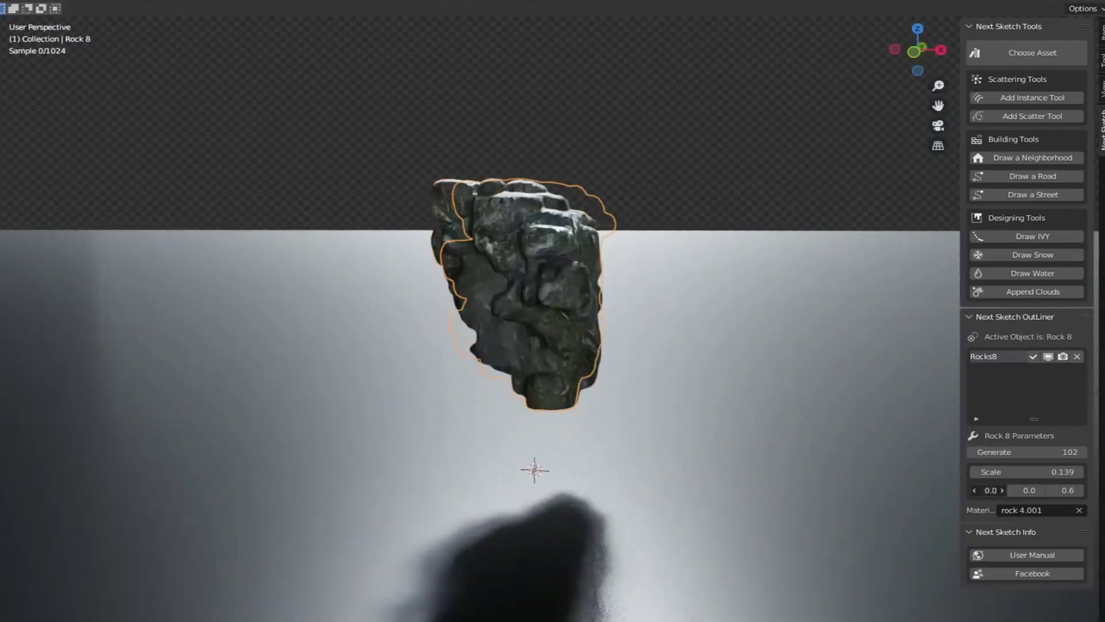
middle_drag(806, 374, 639, 343)
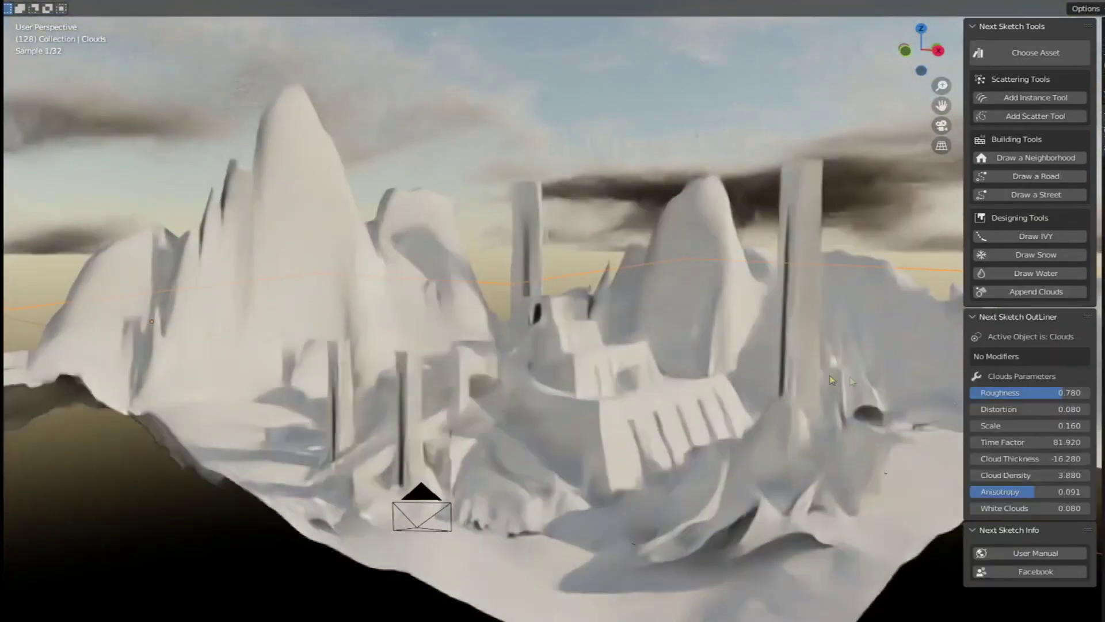
Raise cloud Roughness, increase Cloud Density to 4.340, and lower White Clouds to -0.800
drag(1062, 393, 1072, 393)
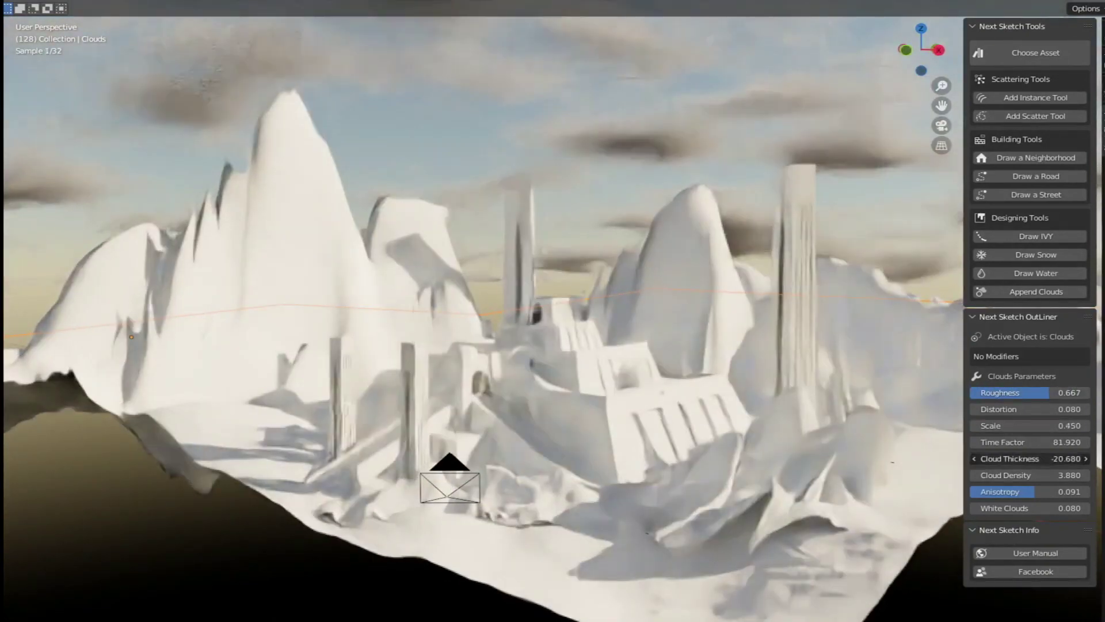
drag(1045, 475, 1065, 475)
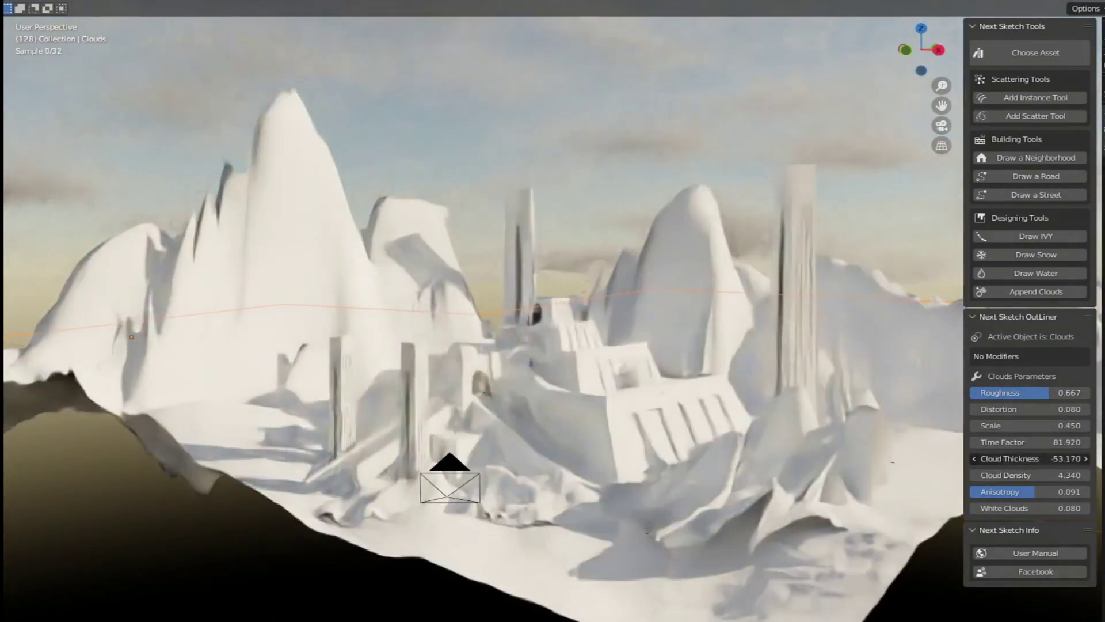
drag(1030, 507, 1007, 508)
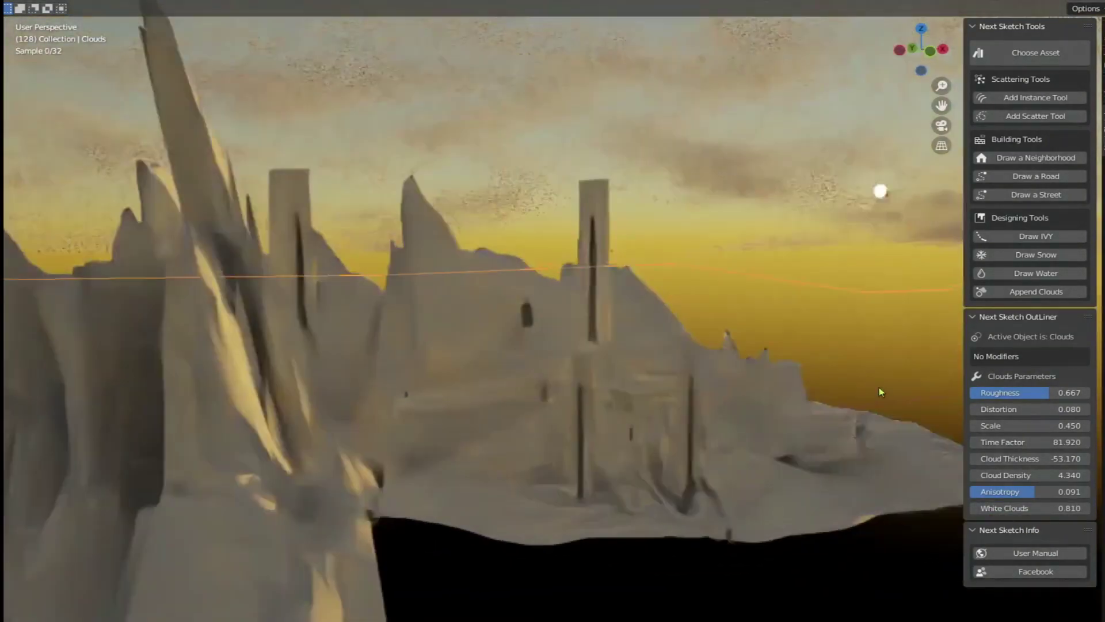
drag(1036, 508, 1013, 507)
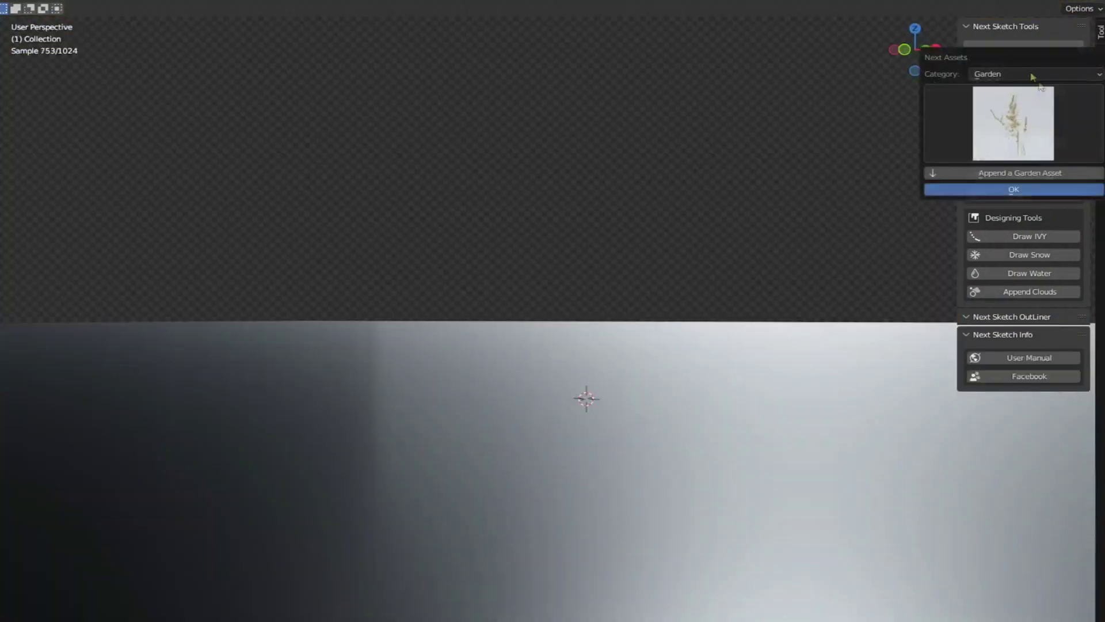
Add the Black Bent grass asset from the Garden library
click(1013, 123)
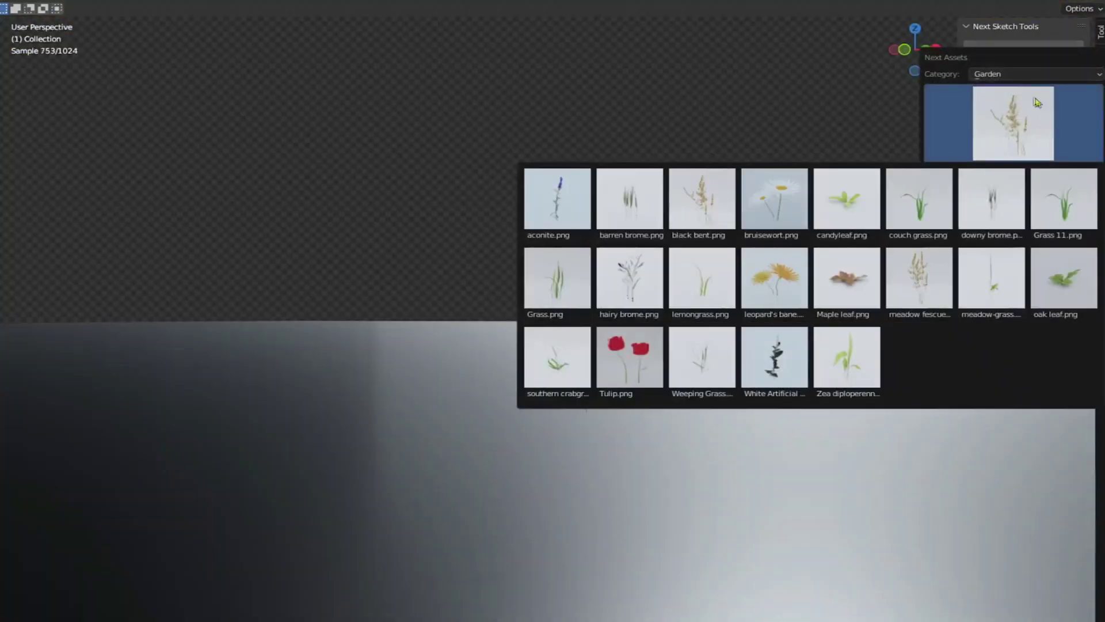
click(691, 209)
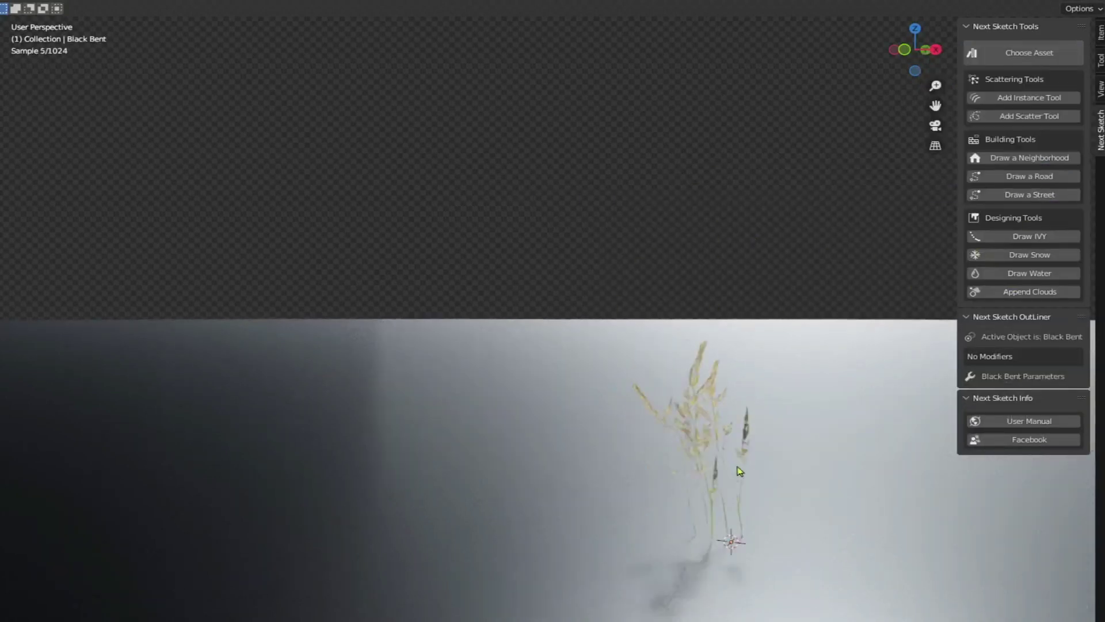
middle_drag(740, 471, 562, 356)
Switch the asset category to Assets and add the walking figure named guy
click(1014, 114)
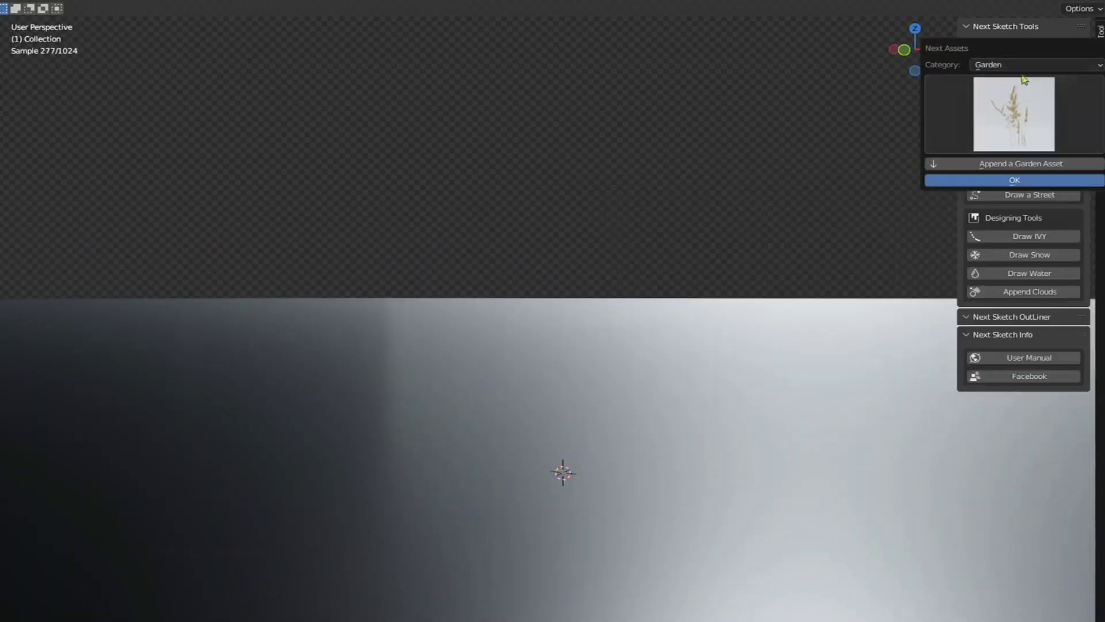
click(1006, 128)
click(982, 136)
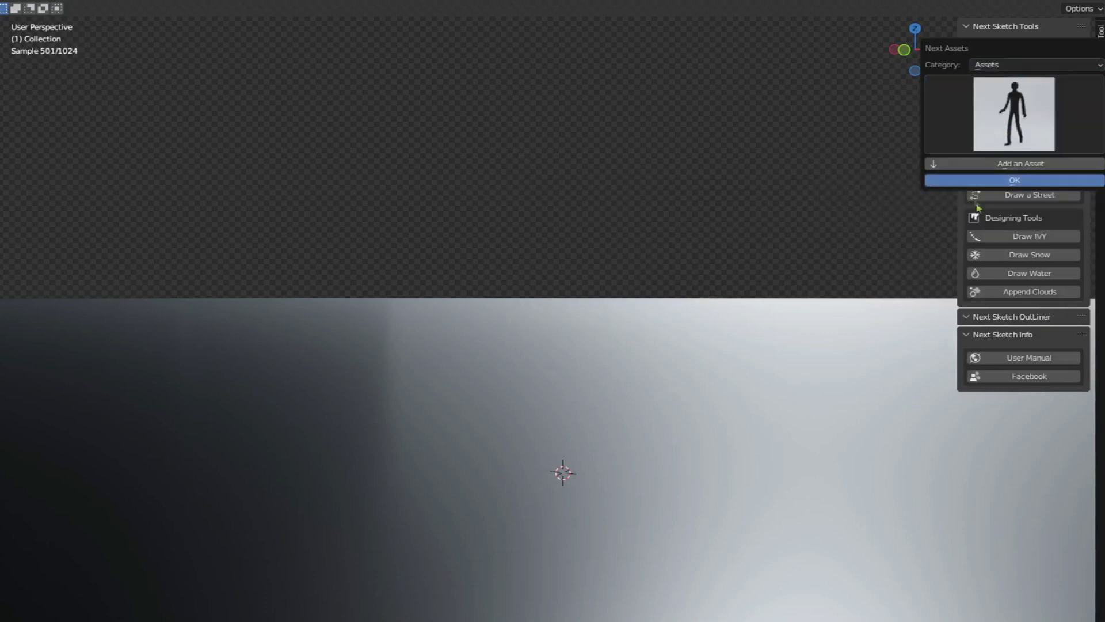
click(1009, 168)
Zoom out and orbit to a front view of the walking figure
scroll(637, 246, down, 6)
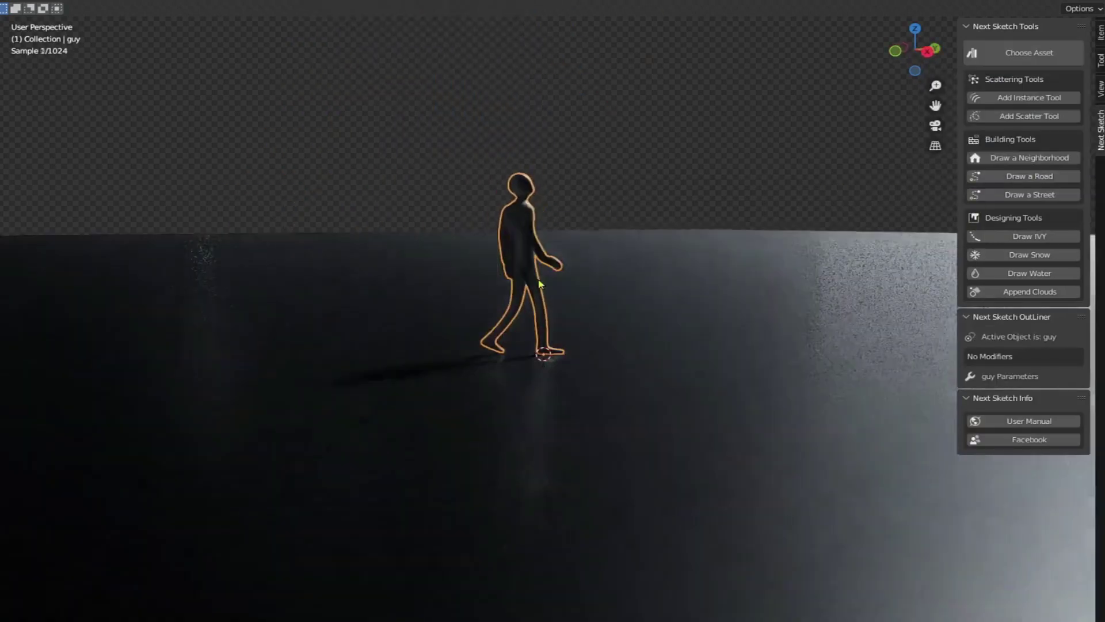
middle_drag(540, 284, 629, 152)
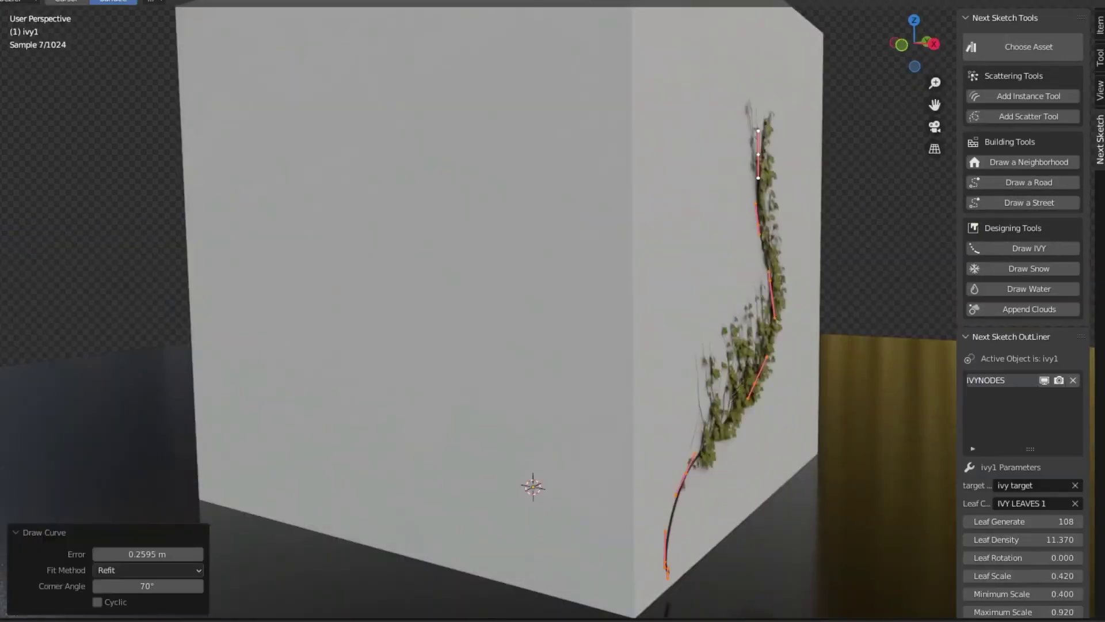